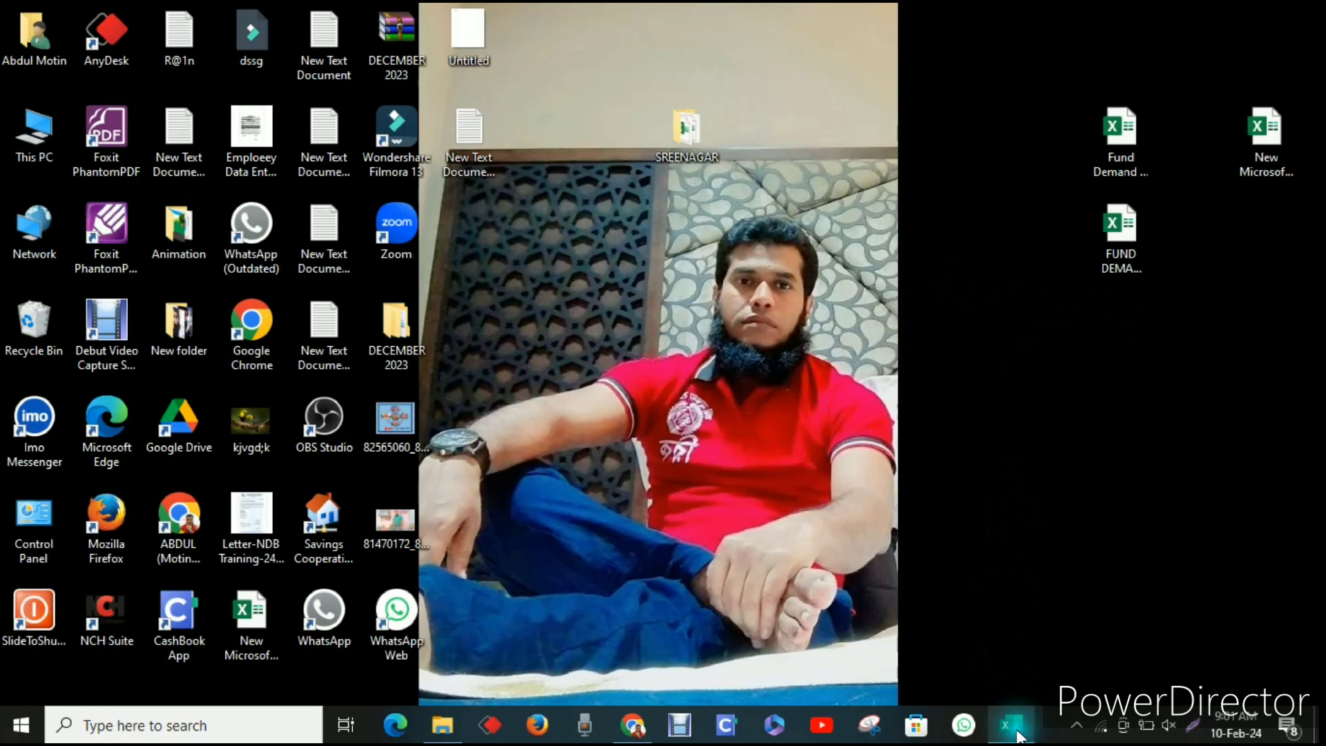
Switch to the open Excel workbook and examine the growth table's title and column headers on Sheet2.
left_click(1012, 723)
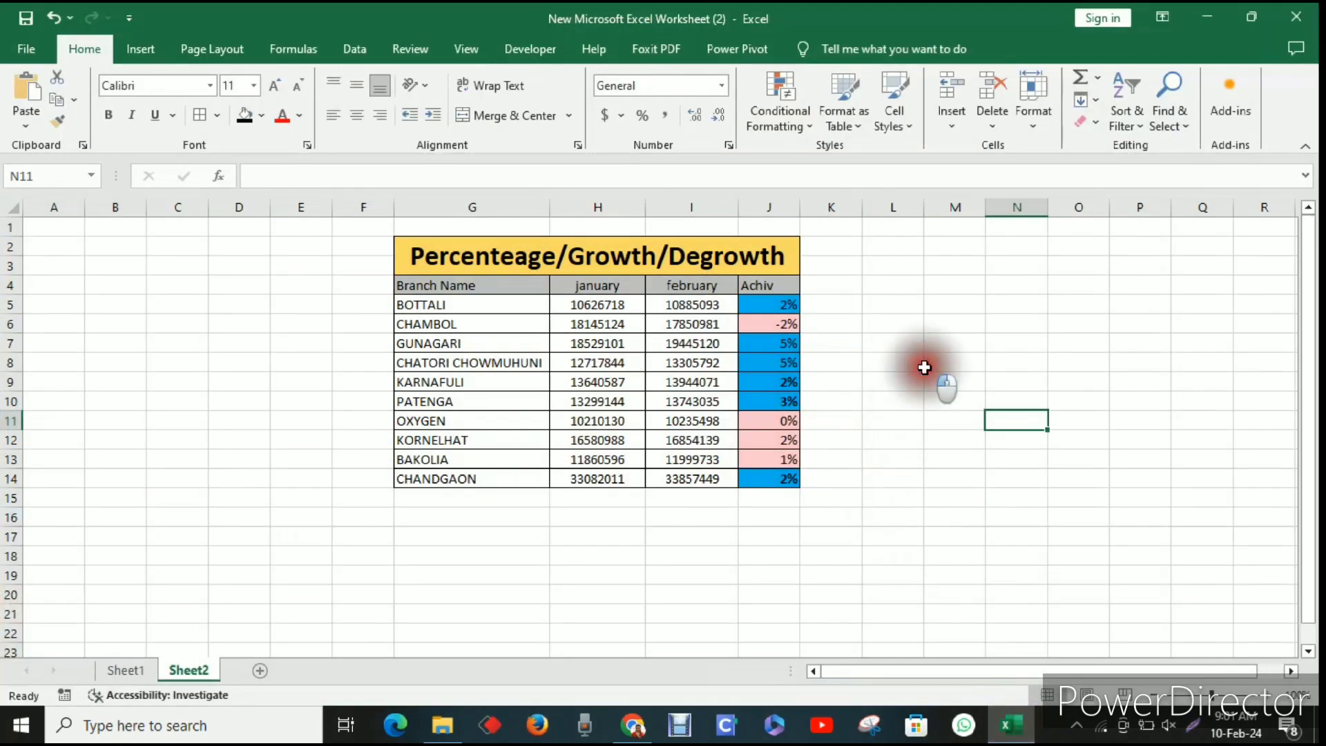
left_click(922, 367)
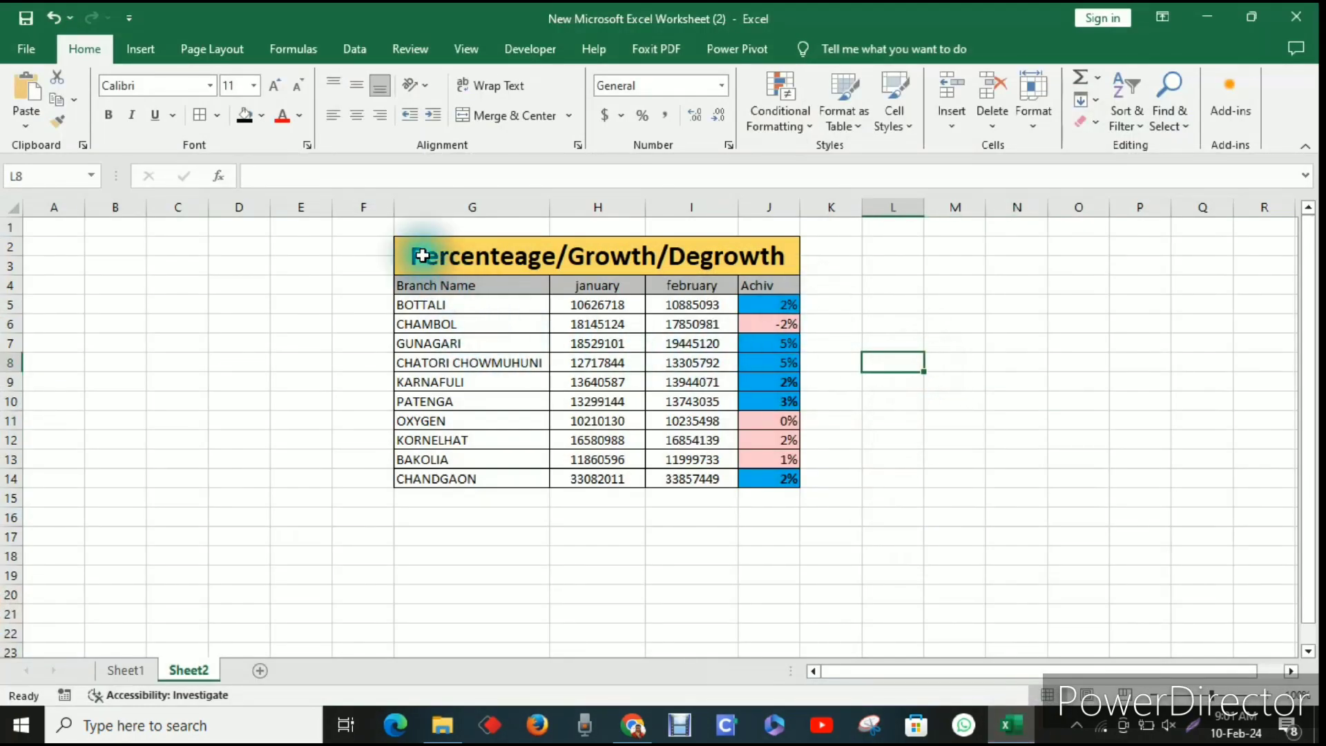
left_click_drag(423, 256, 698, 479)
left_click(954, 401)
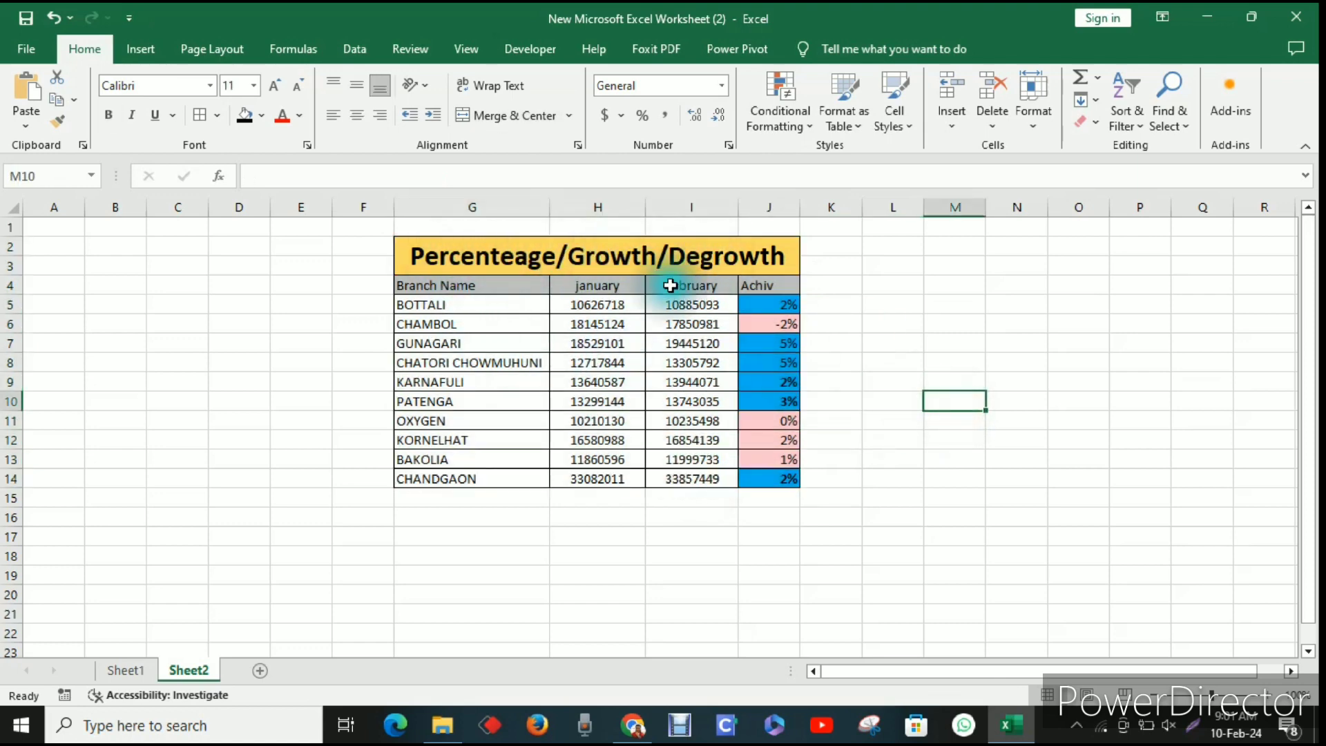
left_click(461, 287)
left_click(614, 288)
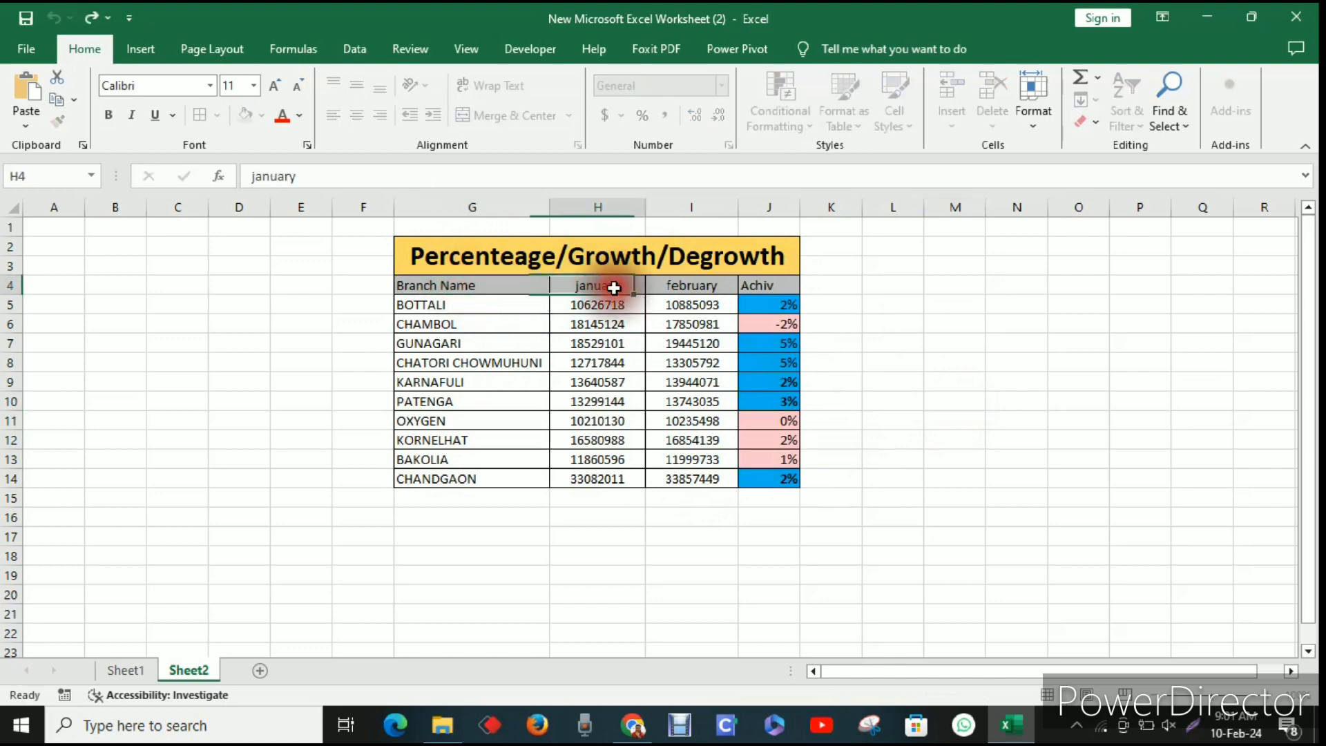
left_click(690, 285)
left_click(768, 285)
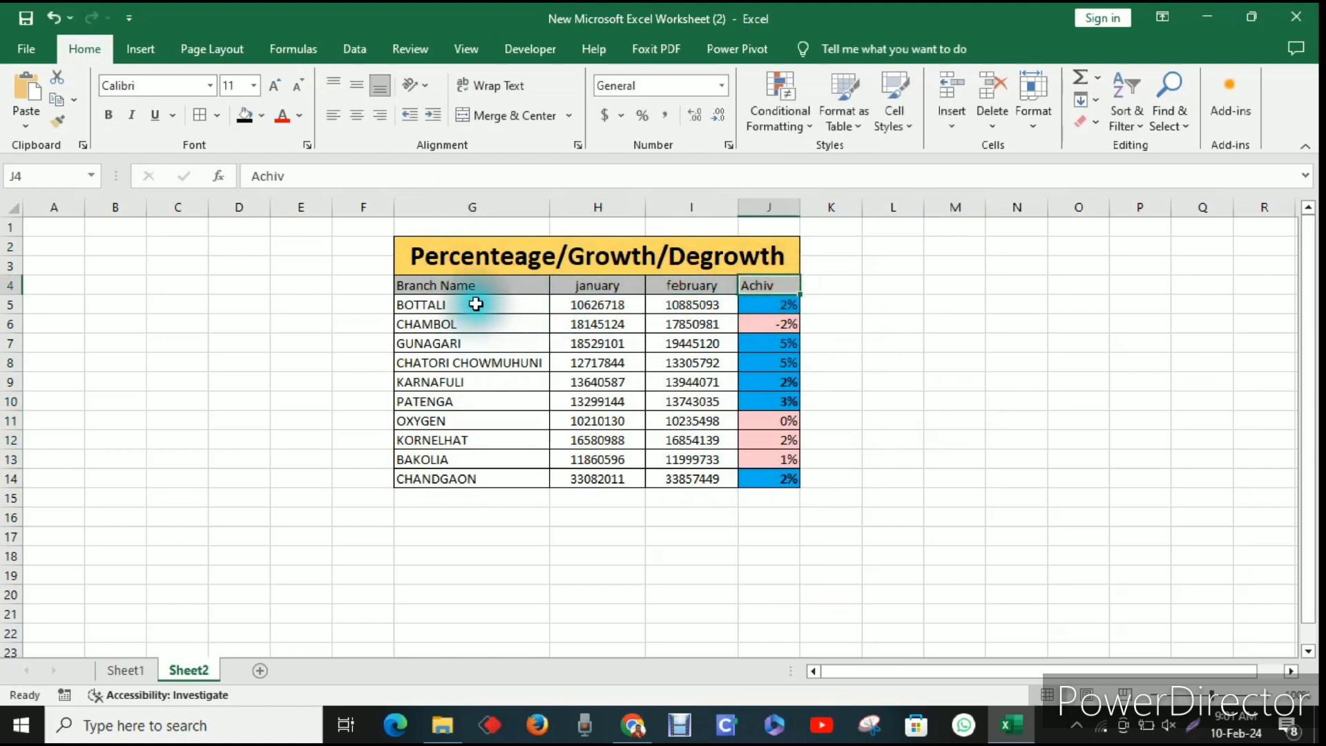
Examine the table's branch names, january and february figures, and the percentage formulas in the Achiv column.
left_click_drag(476, 304, 482, 458)
left_click_drag(615, 305, 607, 453)
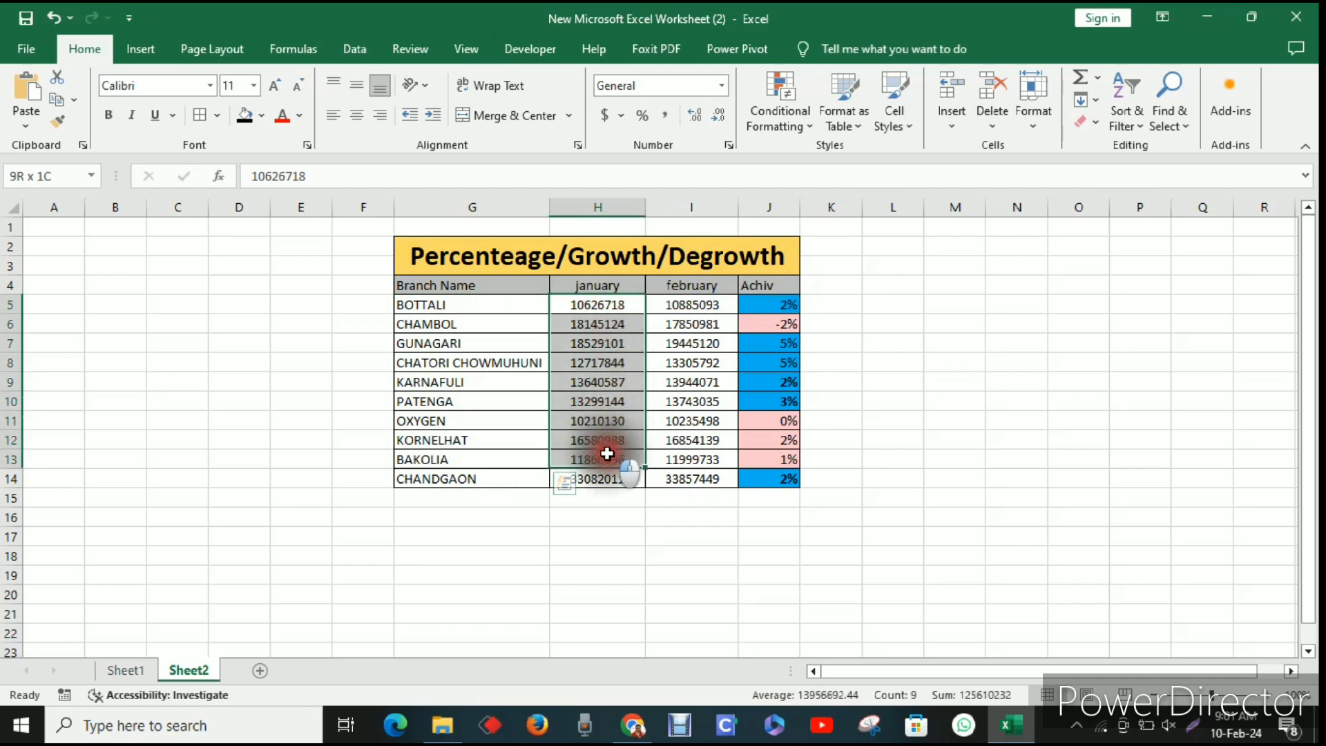
left_click_drag(693, 305, 697, 464)
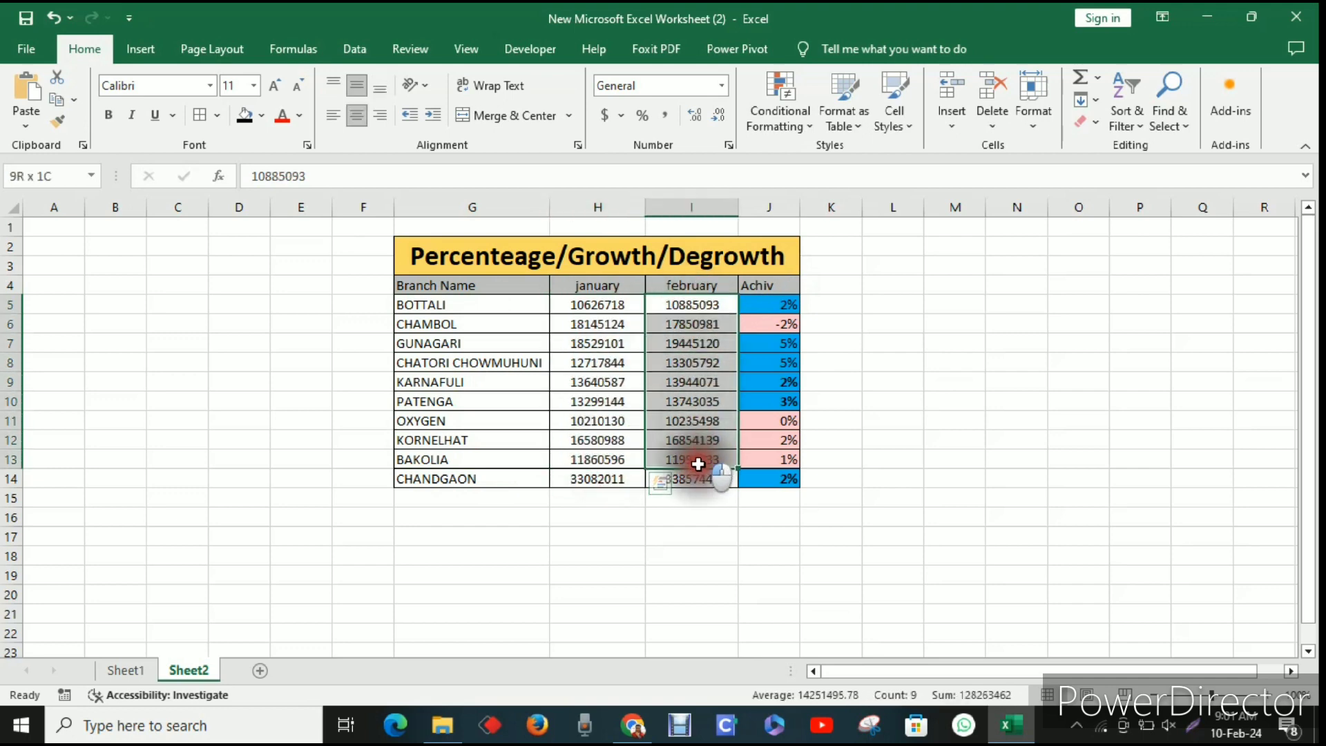
left_click(892, 399)
left_click(788, 304)
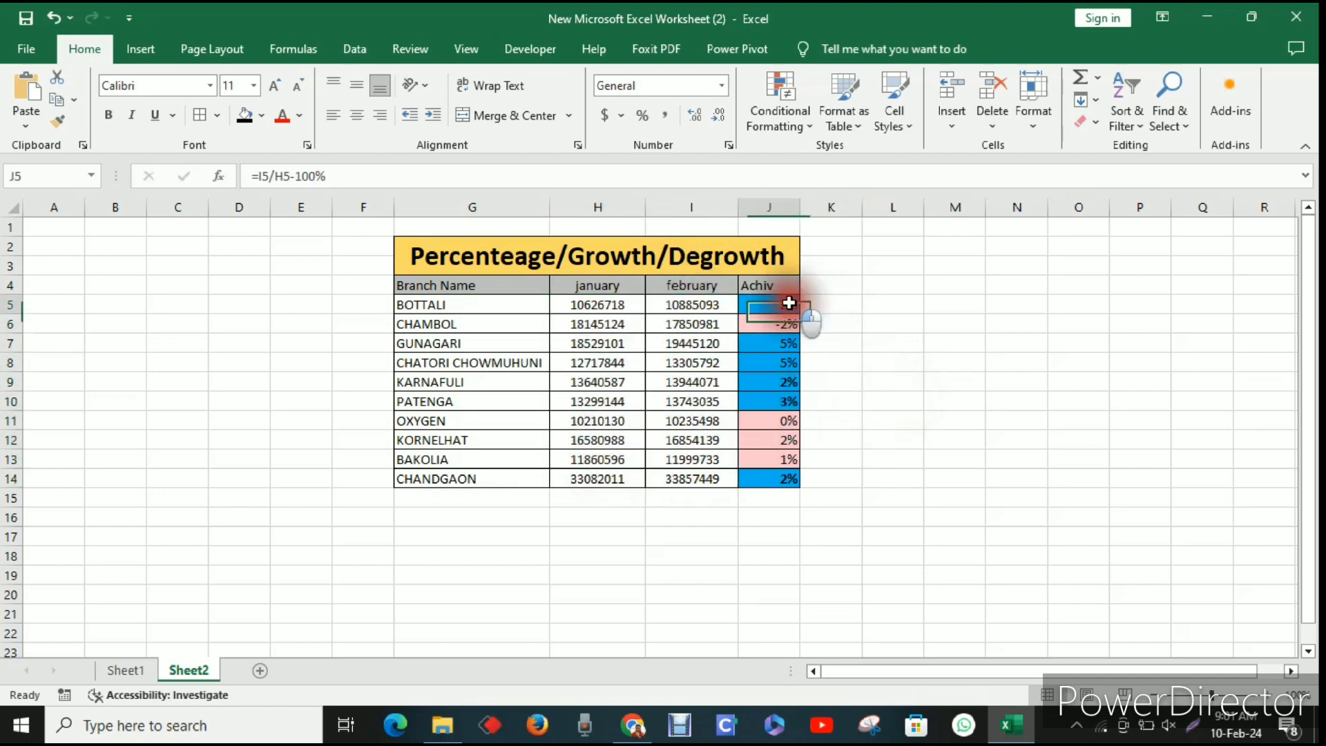
left_click_drag(789, 304, 803, 483)
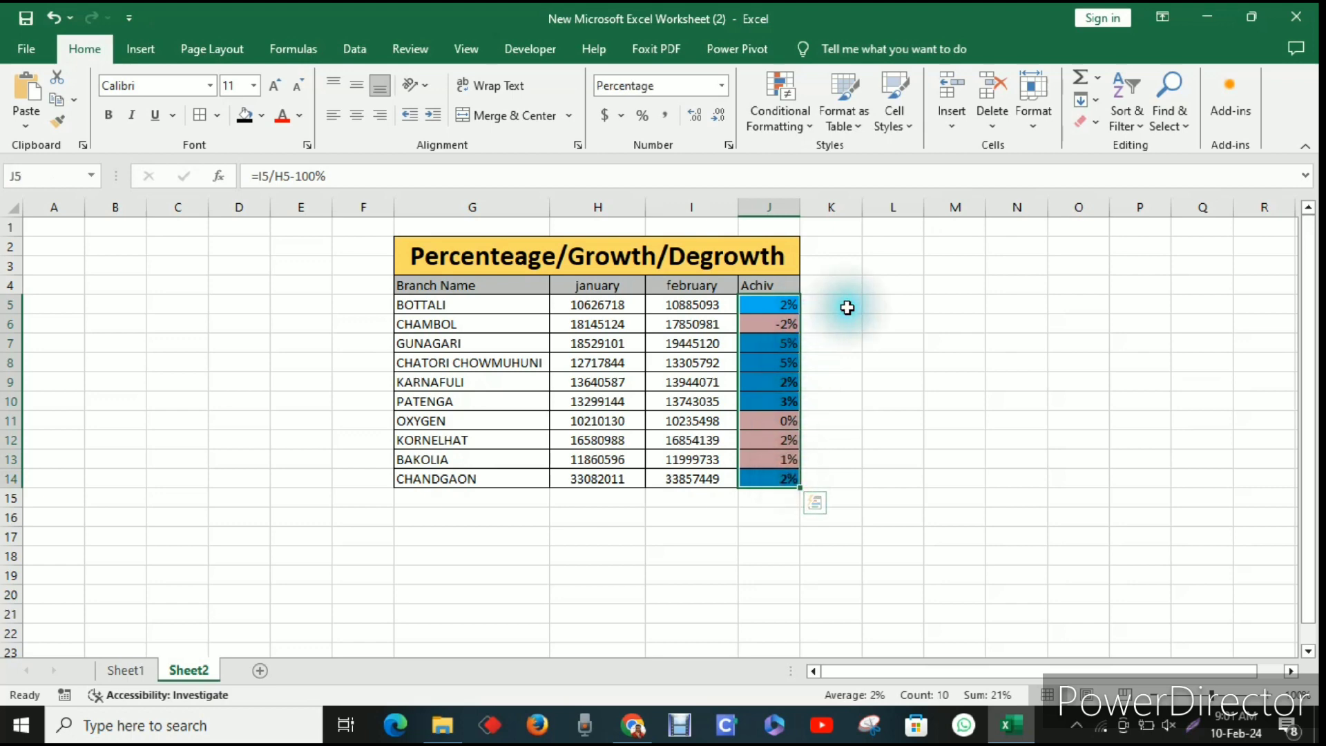
left_click(846, 306)
left_click(774, 303)
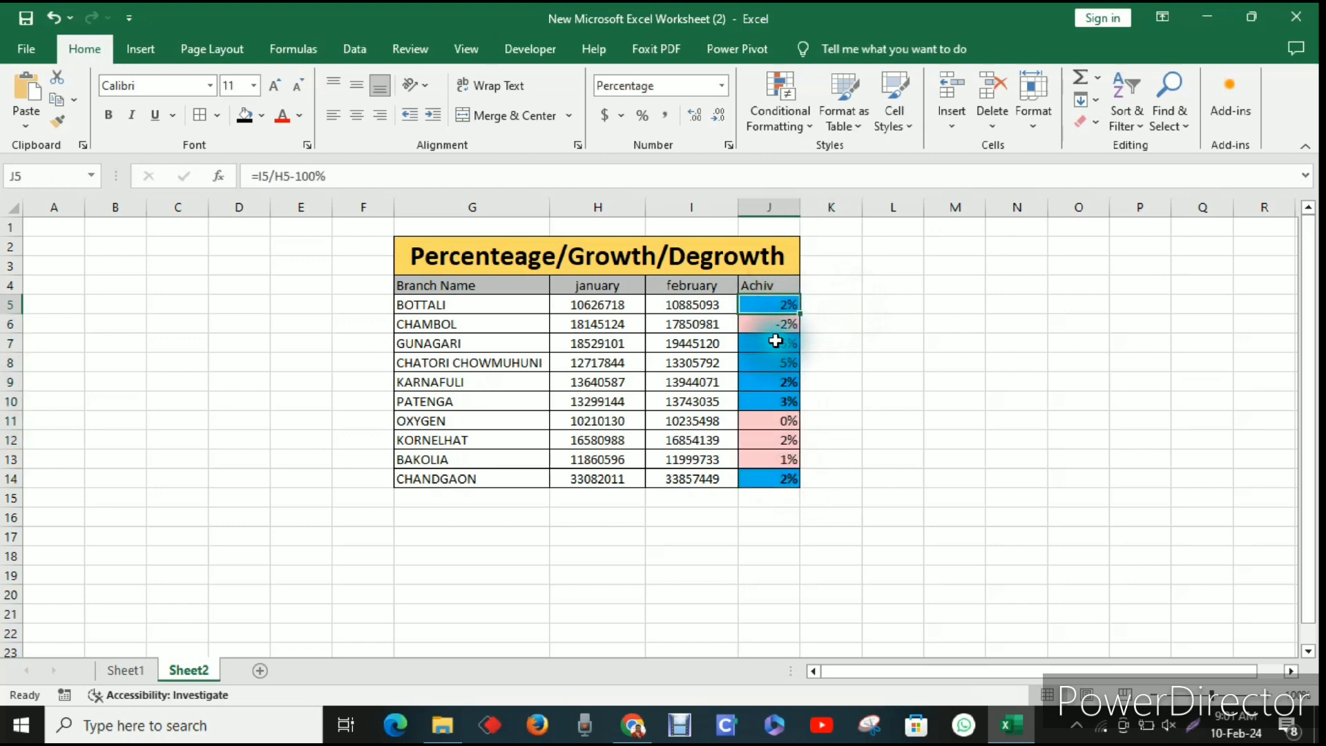
left_click(848, 397)
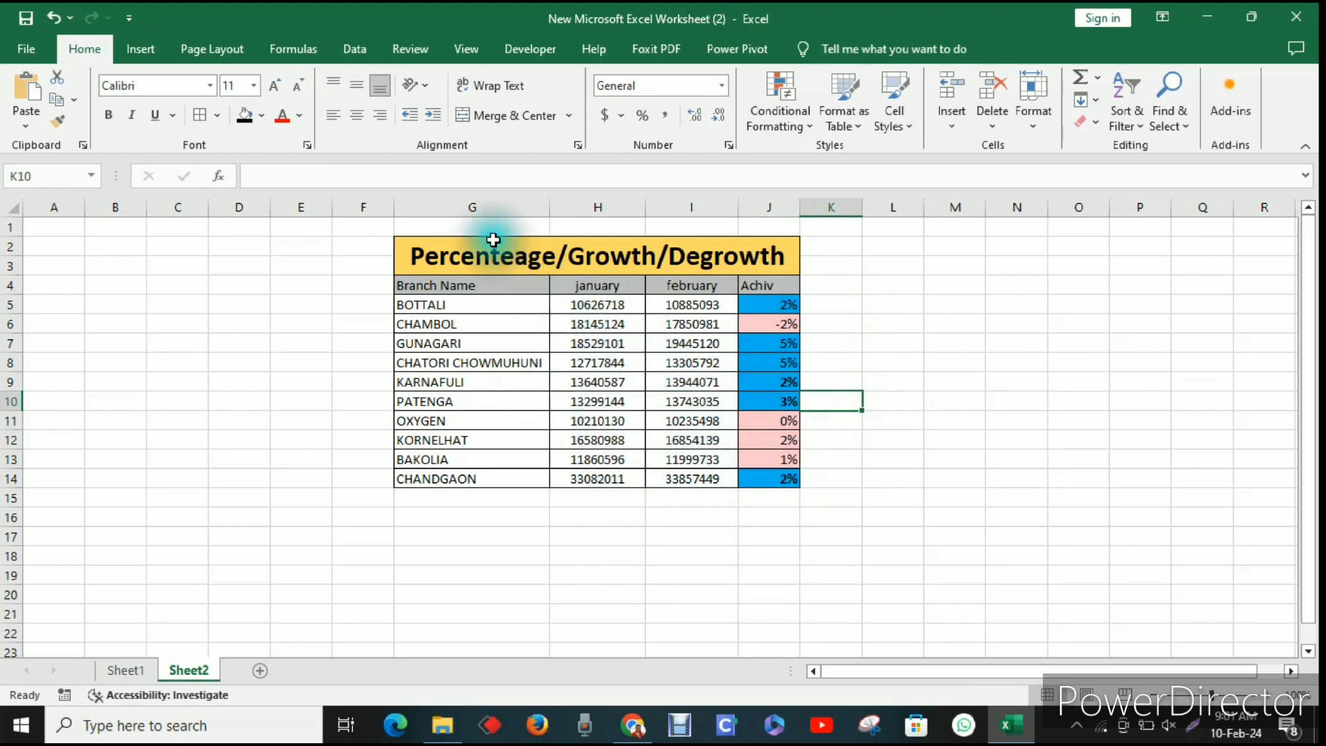
Copy the whole table in G2:J14 and paste it as values only starting at cell L2.
left_click_drag(483, 245, 585, 483)
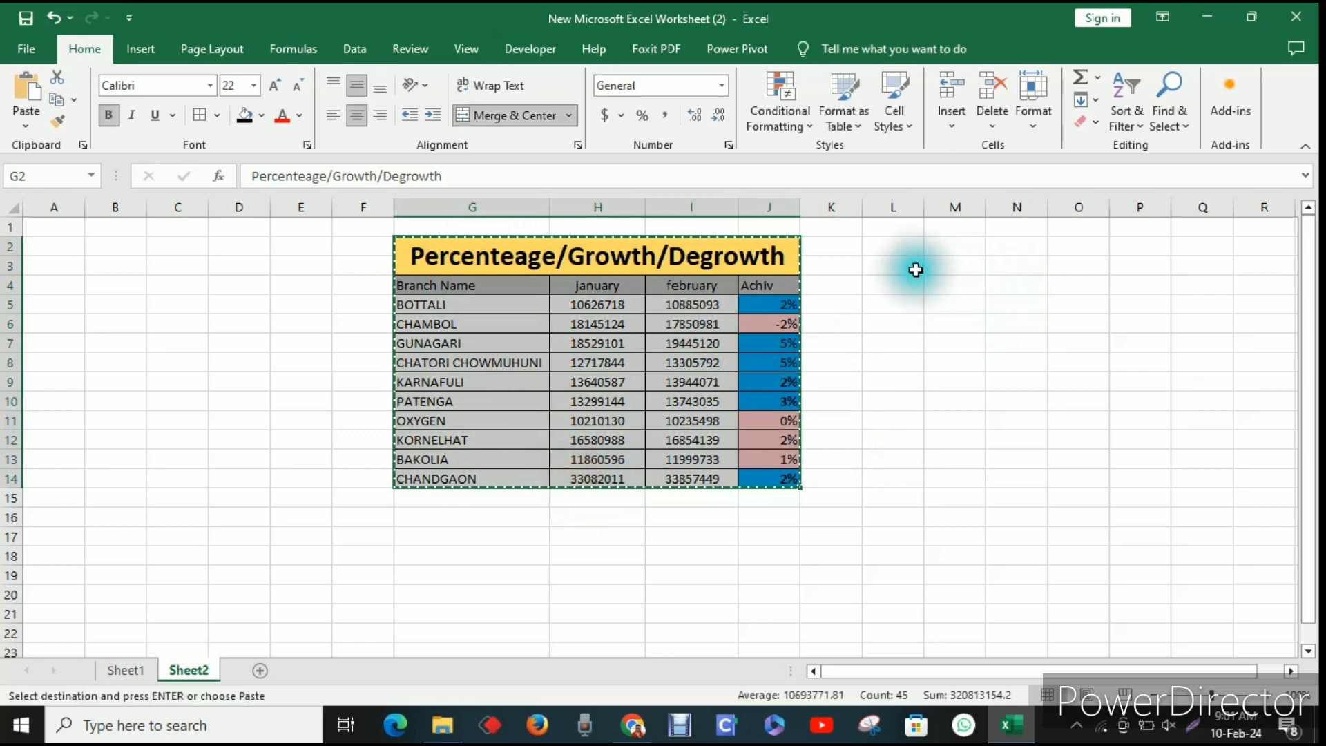
right_click(899, 246)
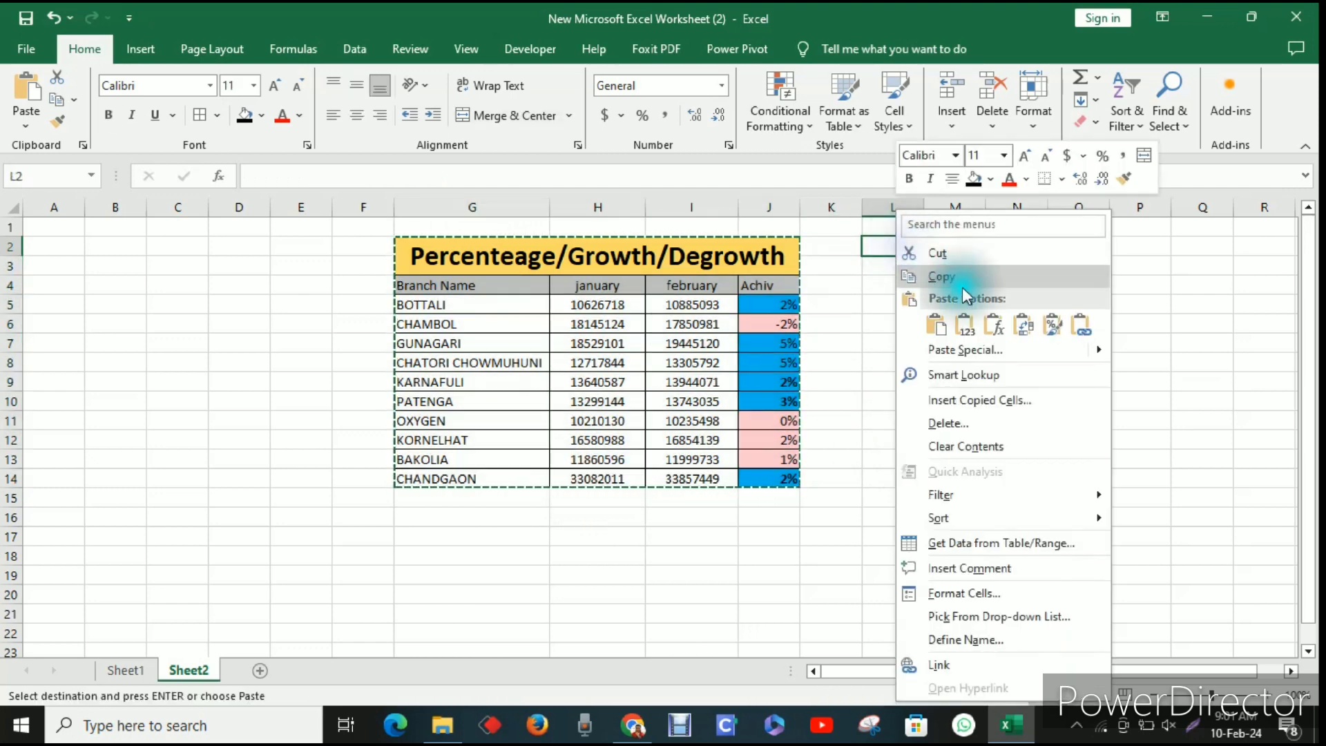
left_click(965, 324)
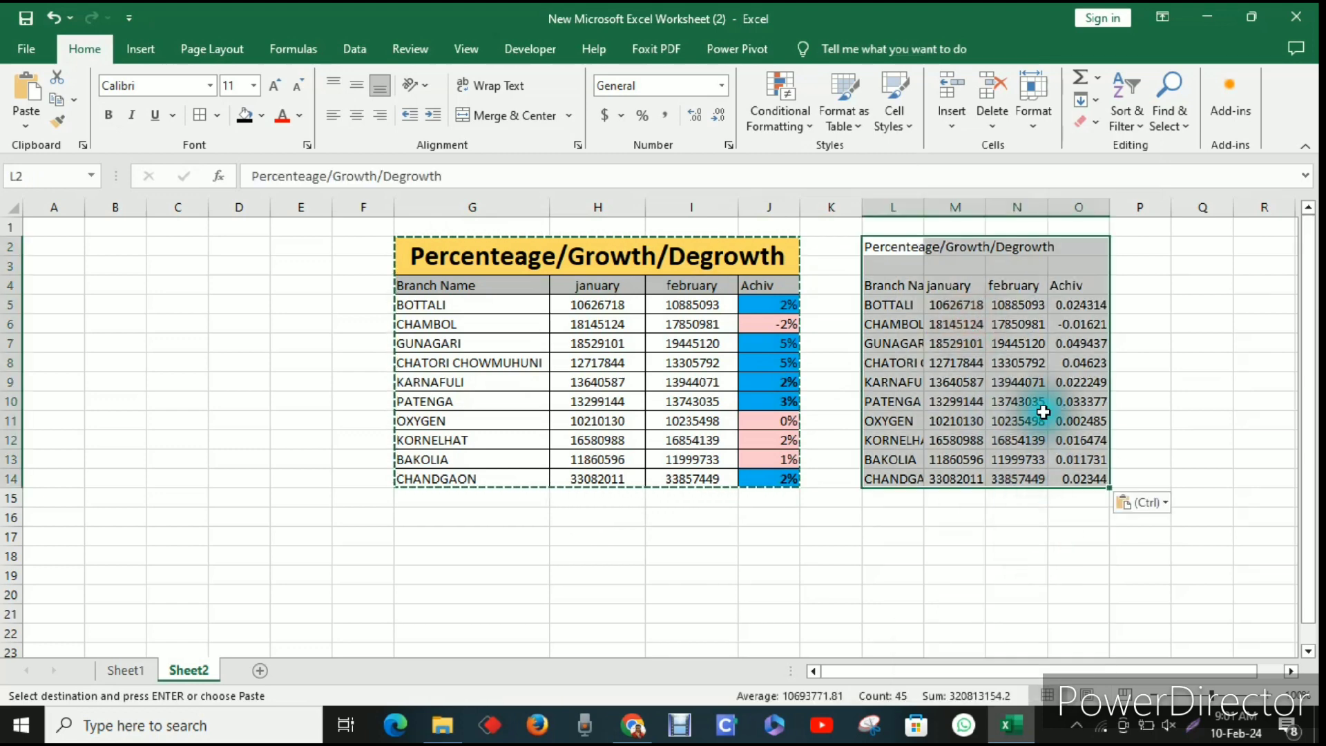
Widen columns L to O evenly so the pasted table has more room.
left_click_drag(1111, 206, 1130, 206)
left_click(1187, 379)
left_click_drag(908, 209, 1150, 208)
left_click(1050, 538)
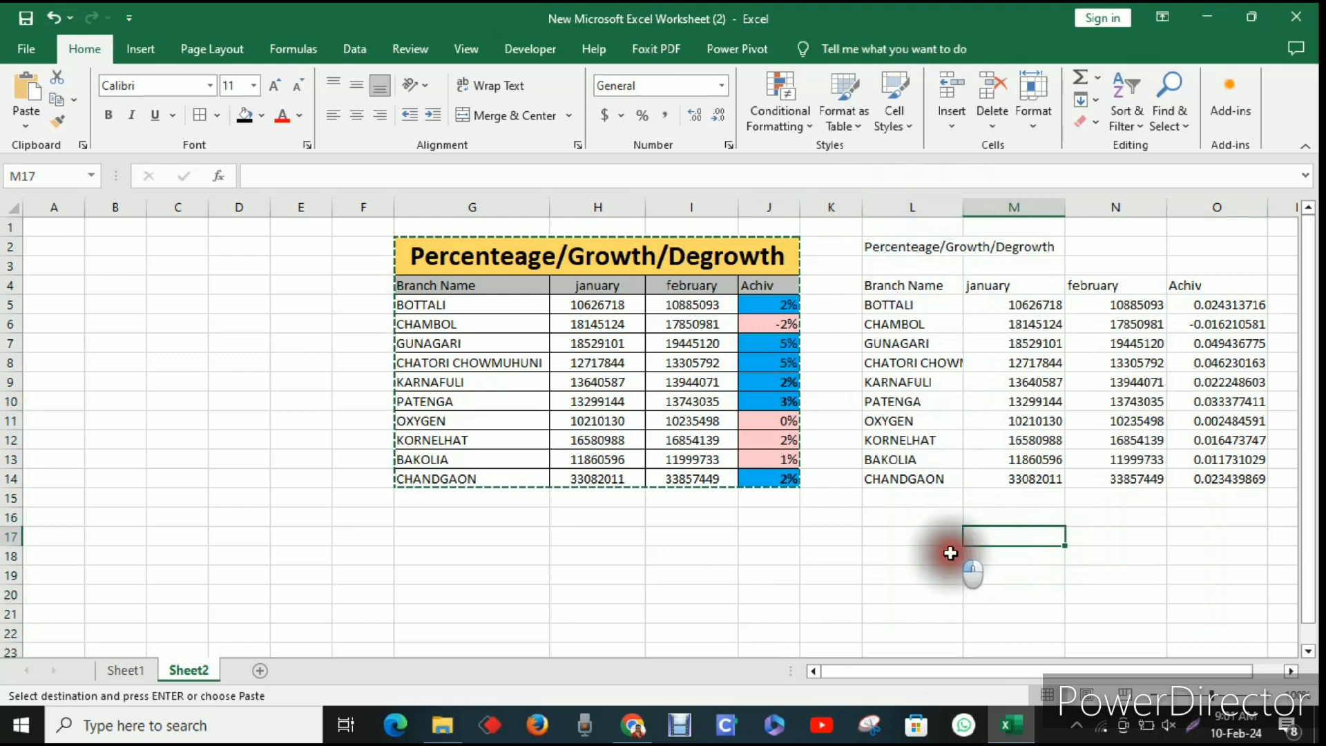
left_click(946, 552)
left_click(918, 381)
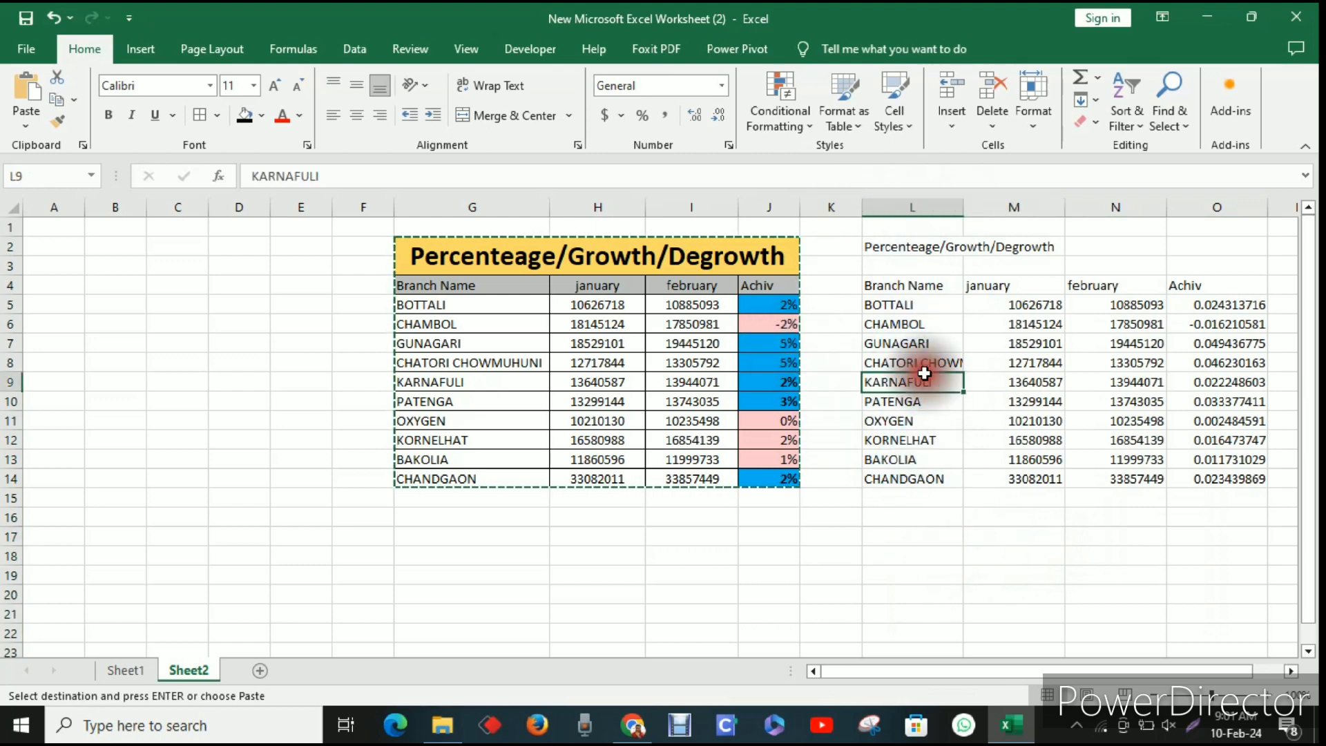
left_click(1018, 555)
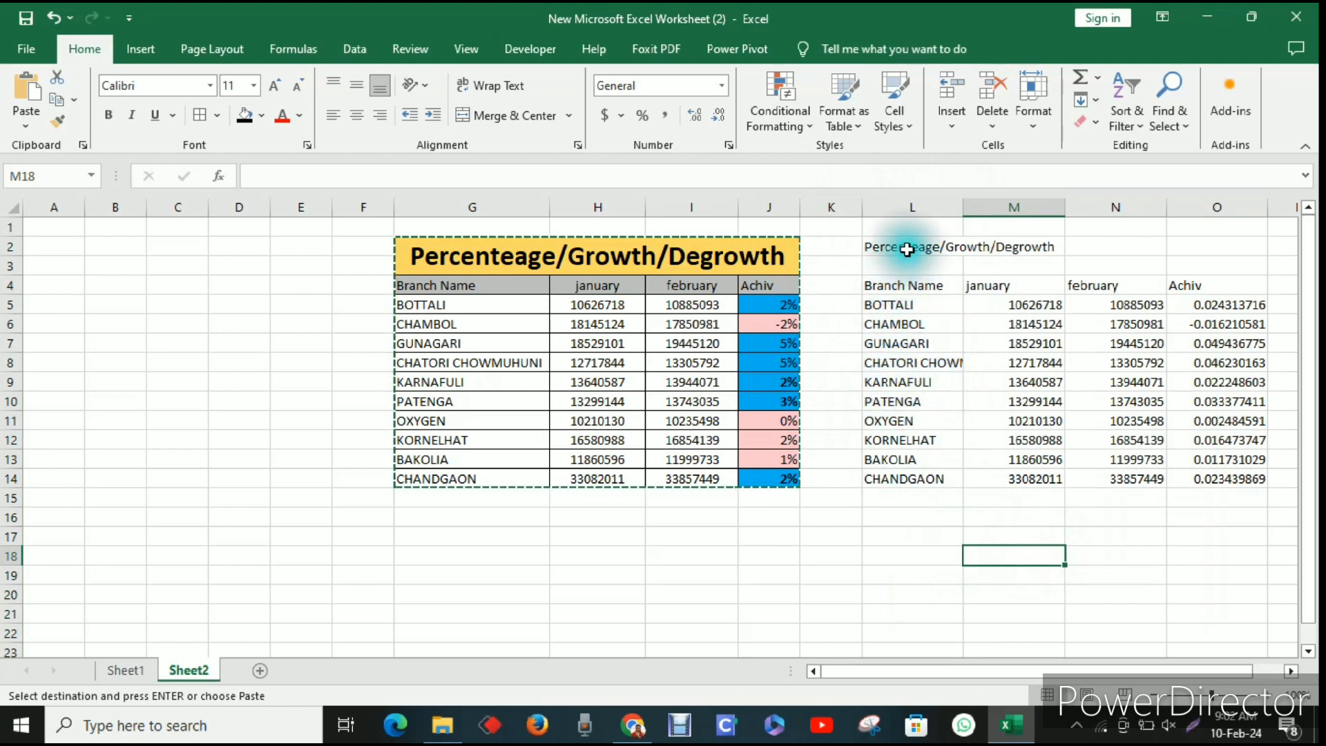
Merge and center the pasted title across L2:O3, make it bold at font size 20, and align it to the middle vertically.
left_click_drag(903, 246, 1196, 262)
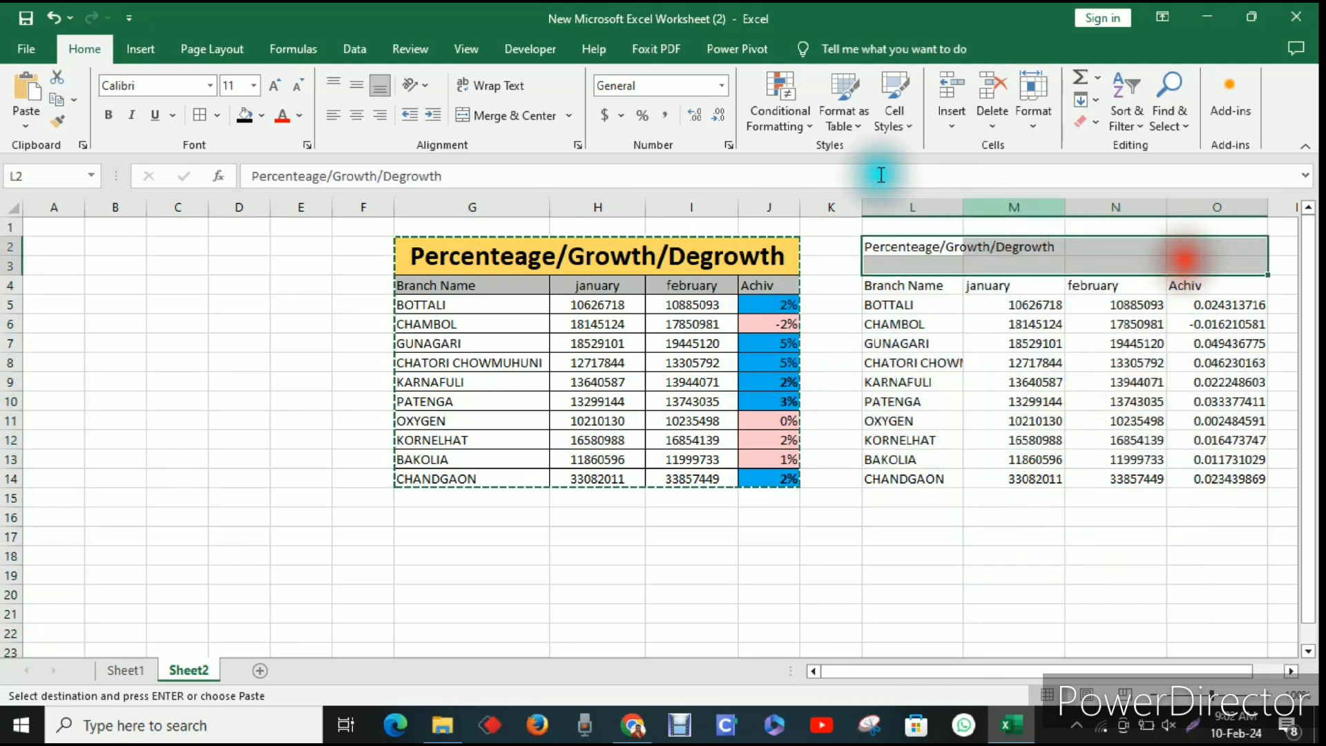
left_click(546, 114)
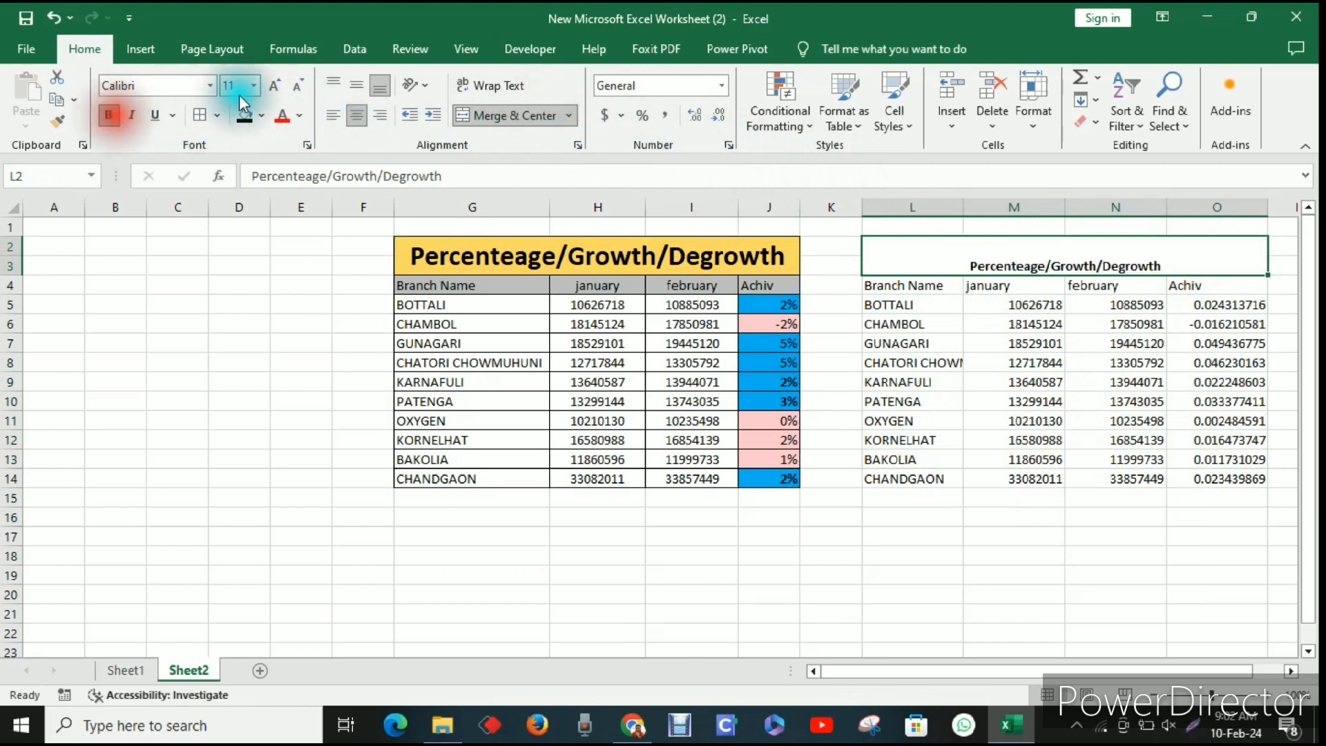
left_click(275, 85)
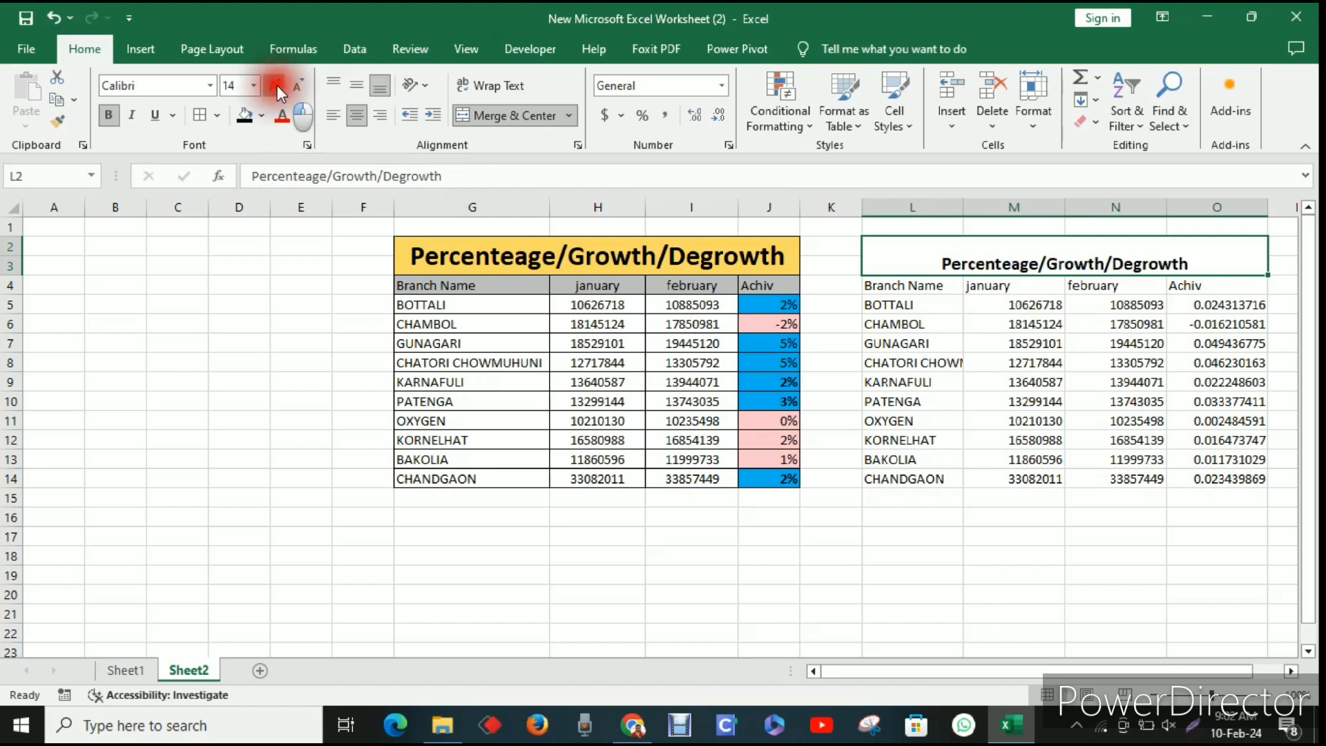
left_click(274, 86)
left_click(275, 86)
left_click(274, 85)
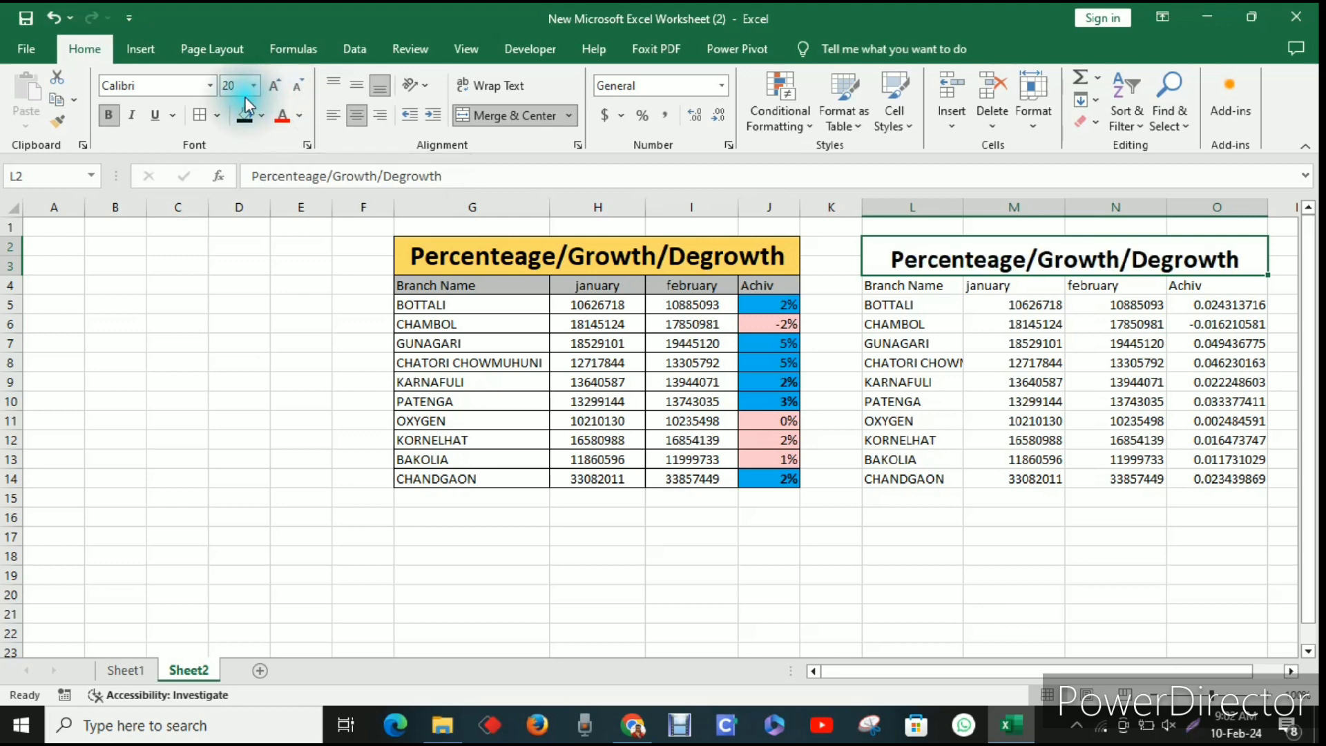
left_click(354, 86)
Apply all borders to the pasted table in L2:O14 and center its contents horizontally.
left_click_drag(872, 290, 1168, 436)
left_click_drag(919, 248, 1095, 488)
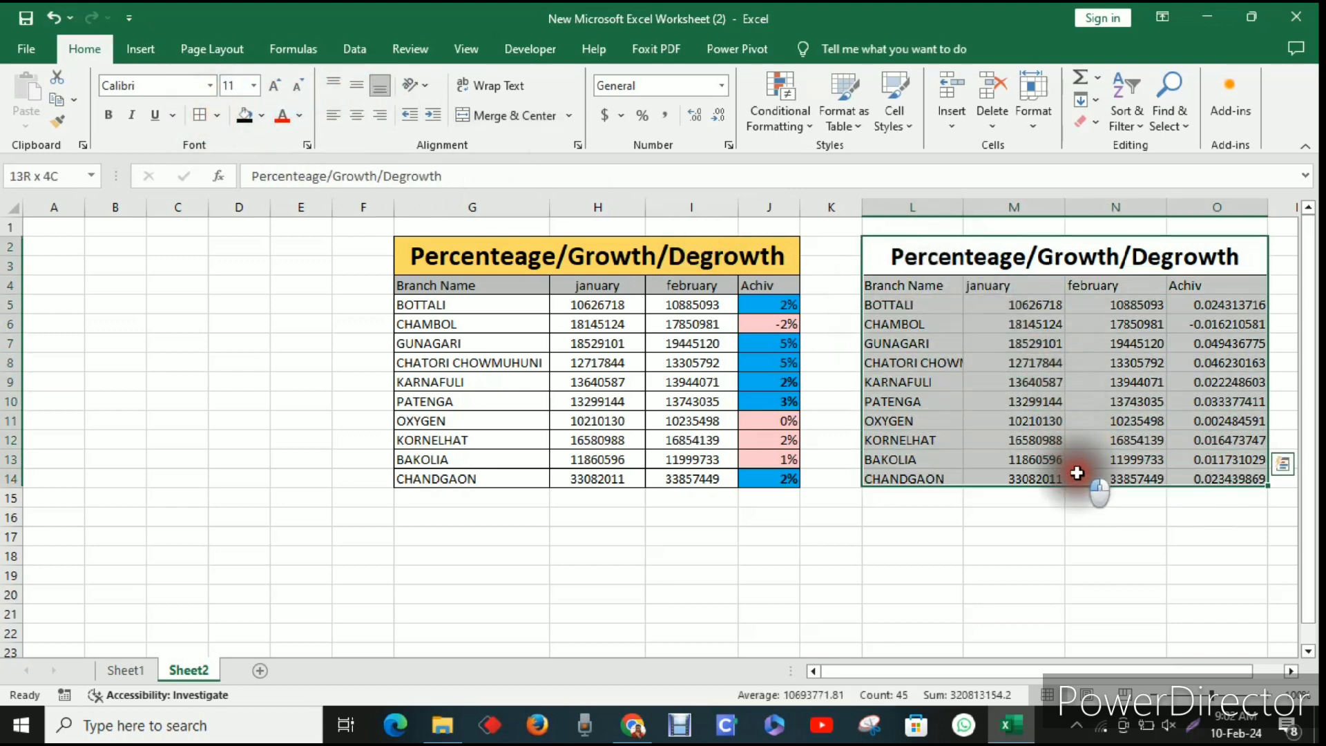
left_click(211, 112)
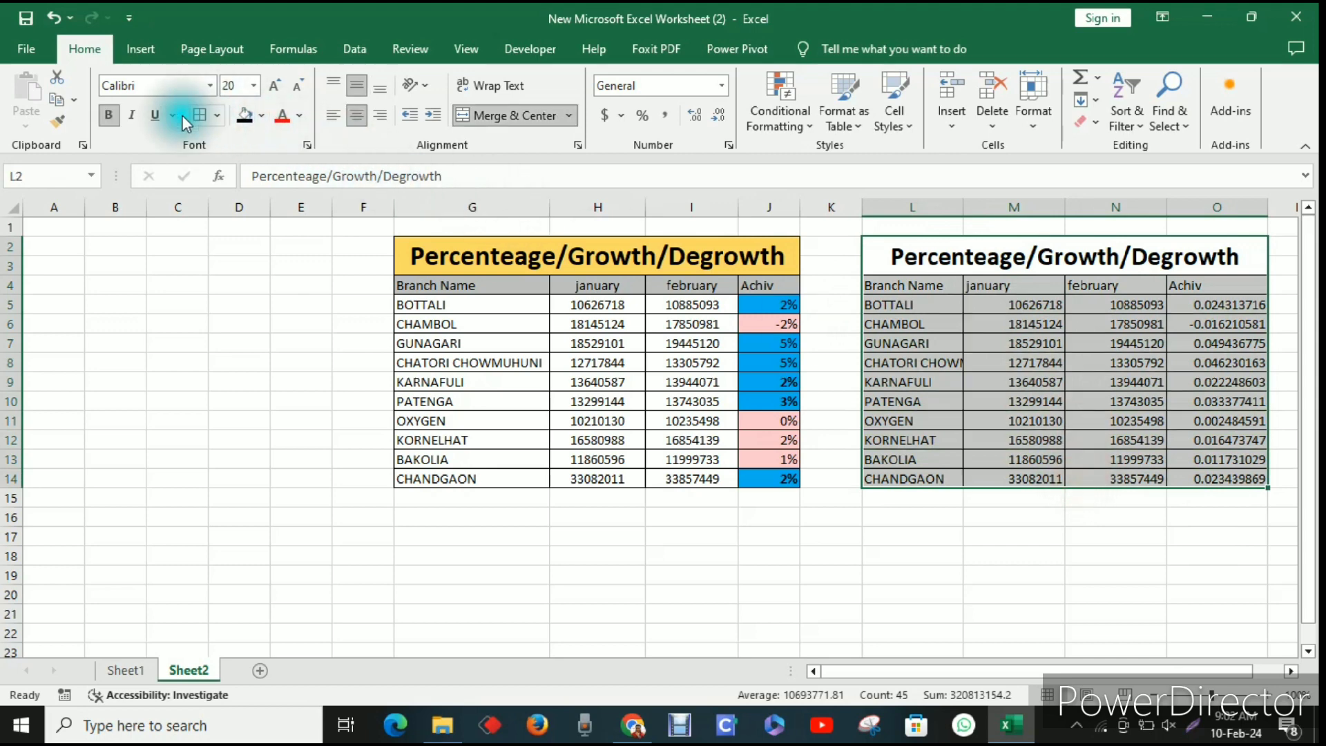
left_click(333, 112)
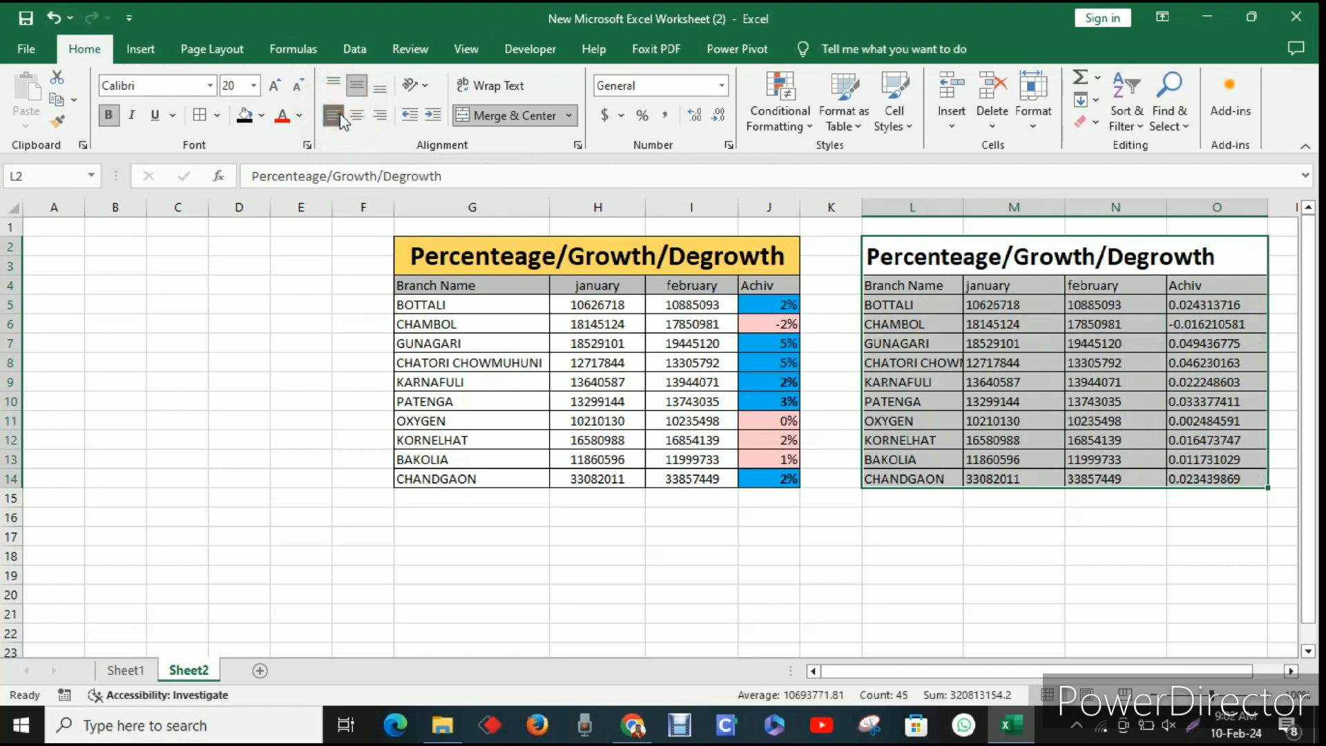
left_click(362, 112)
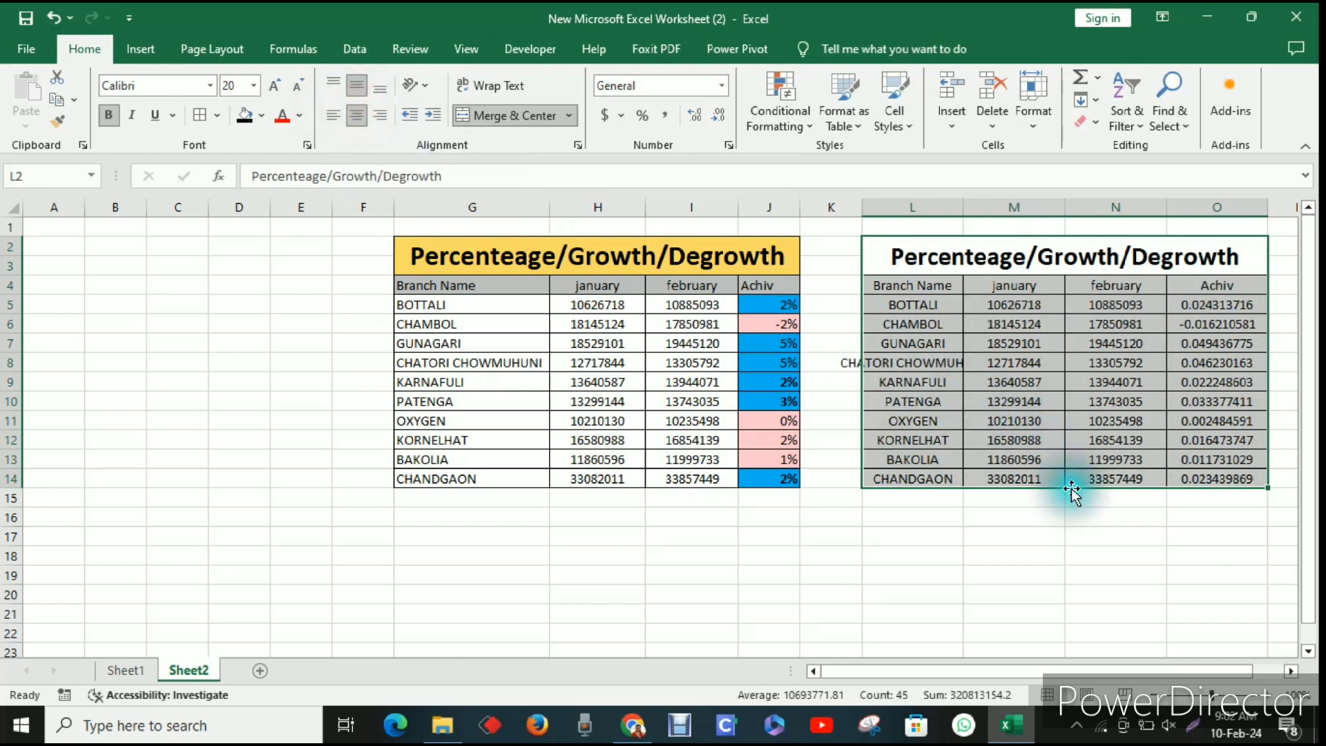
left_click(1035, 534)
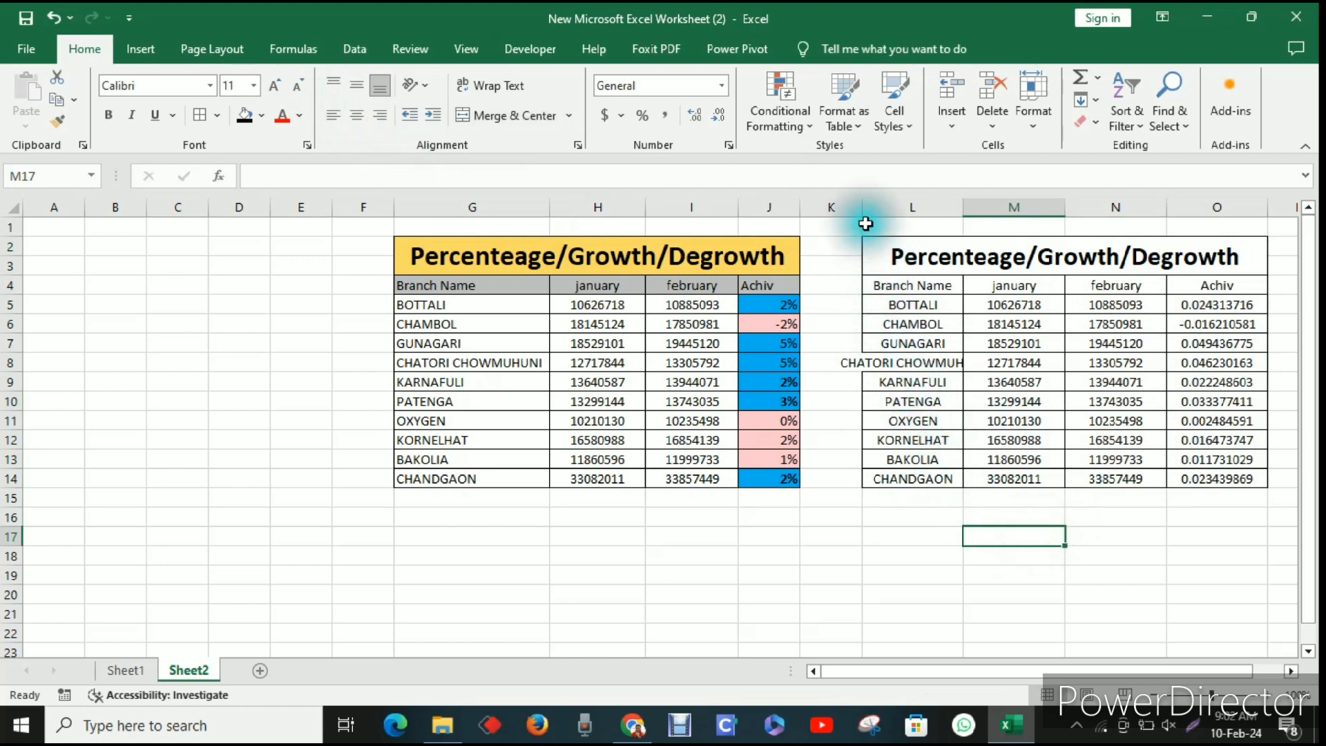
Narrow column K and widen column L so the longest branch name fits in its cell.
left_click_drag(862, 207, 836, 207)
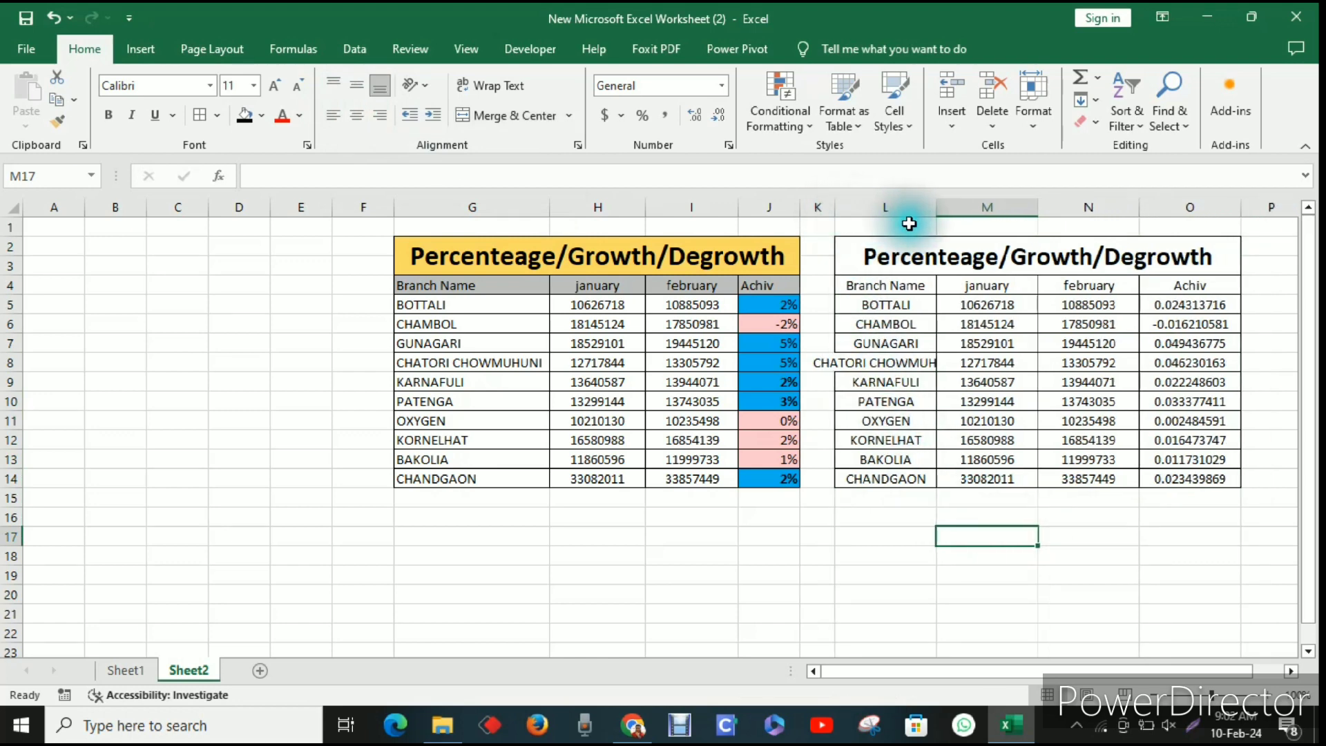
left_click_drag(934, 207, 987, 207)
left_click(967, 536)
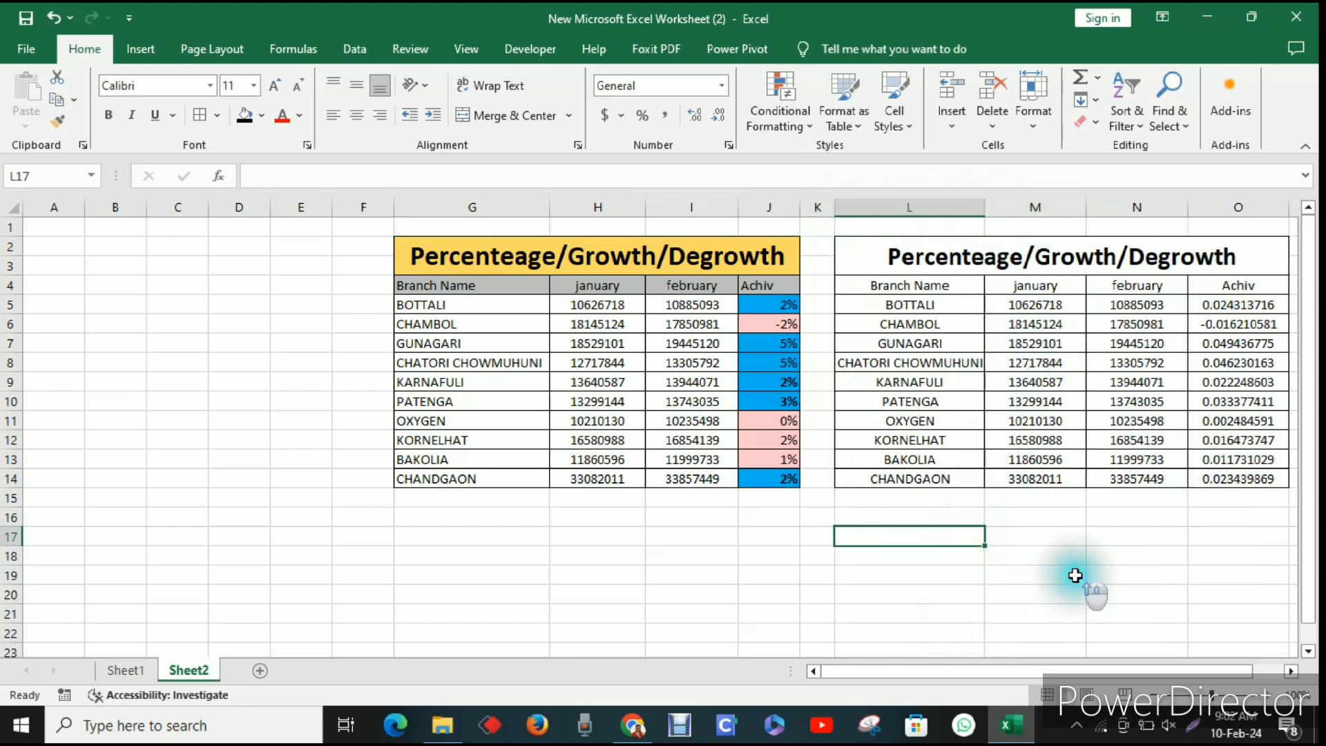
scroll(1035, 497, "down", 1)
scroll(980, 386, "up", 1)
Fill the pasted table's title with the same light gold as the original and its header row L4:O4 with light grey.
left_click(1074, 260)
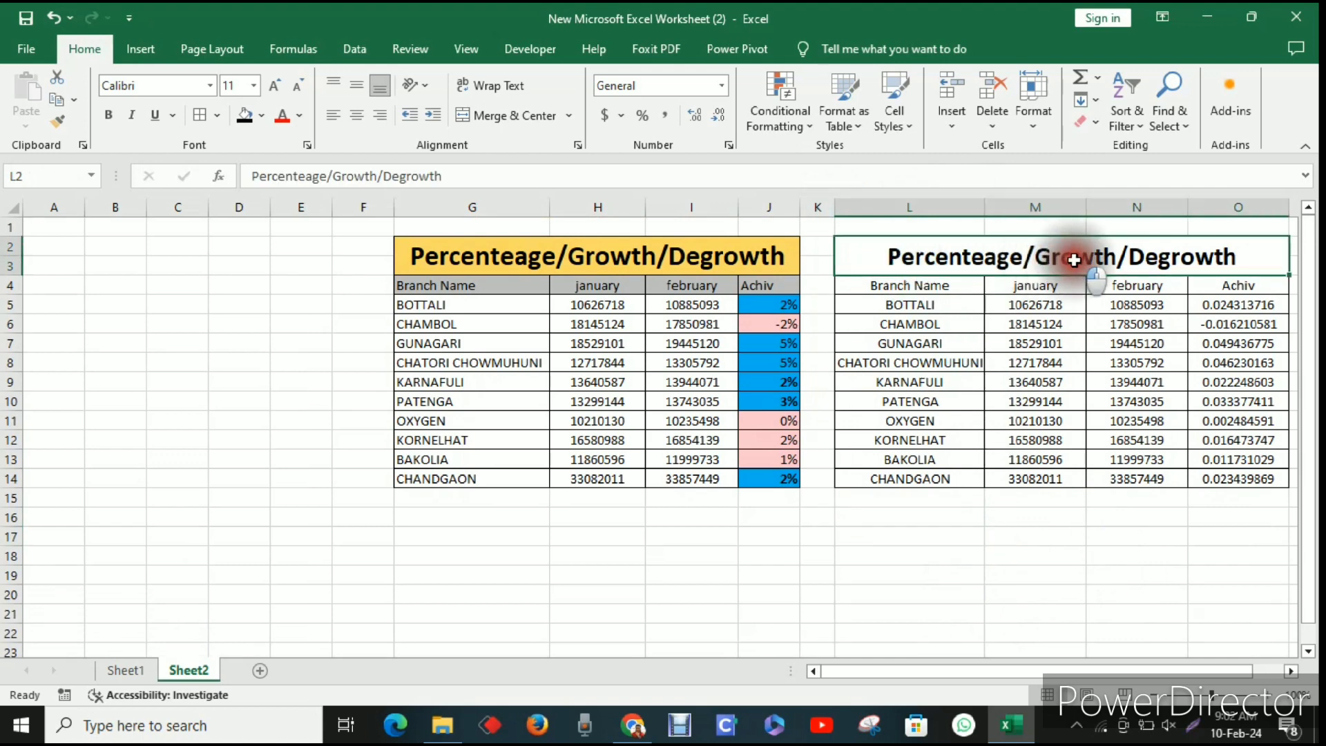
left_click(261, 116)
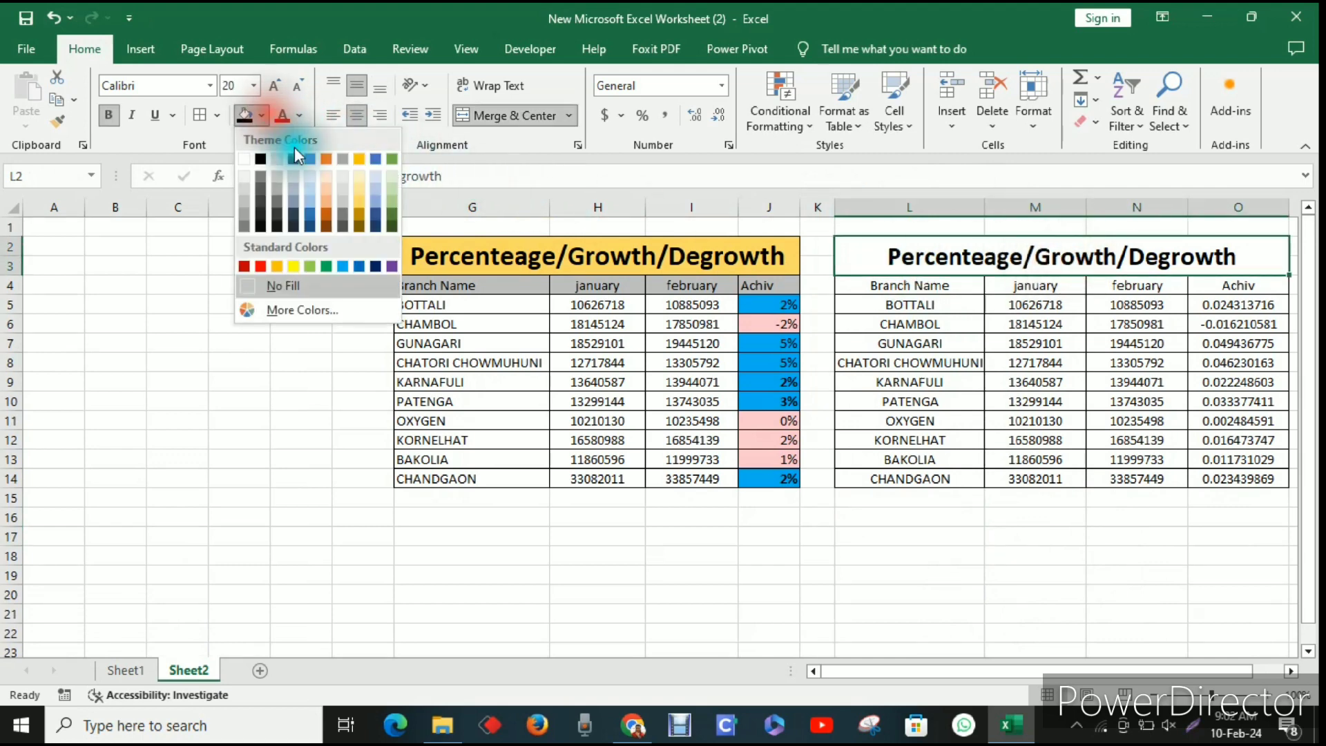
left_click(362, 200)
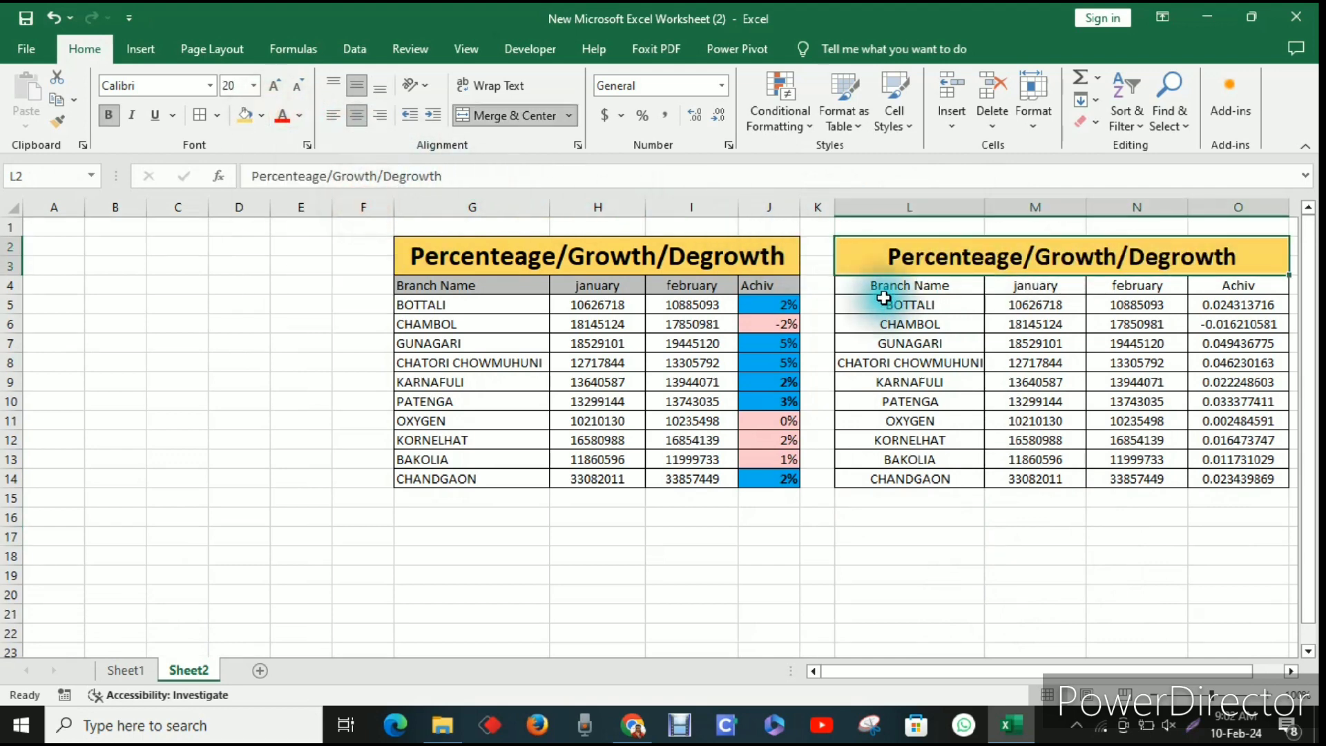
left_click_drag(891, 288, 1235, 287)
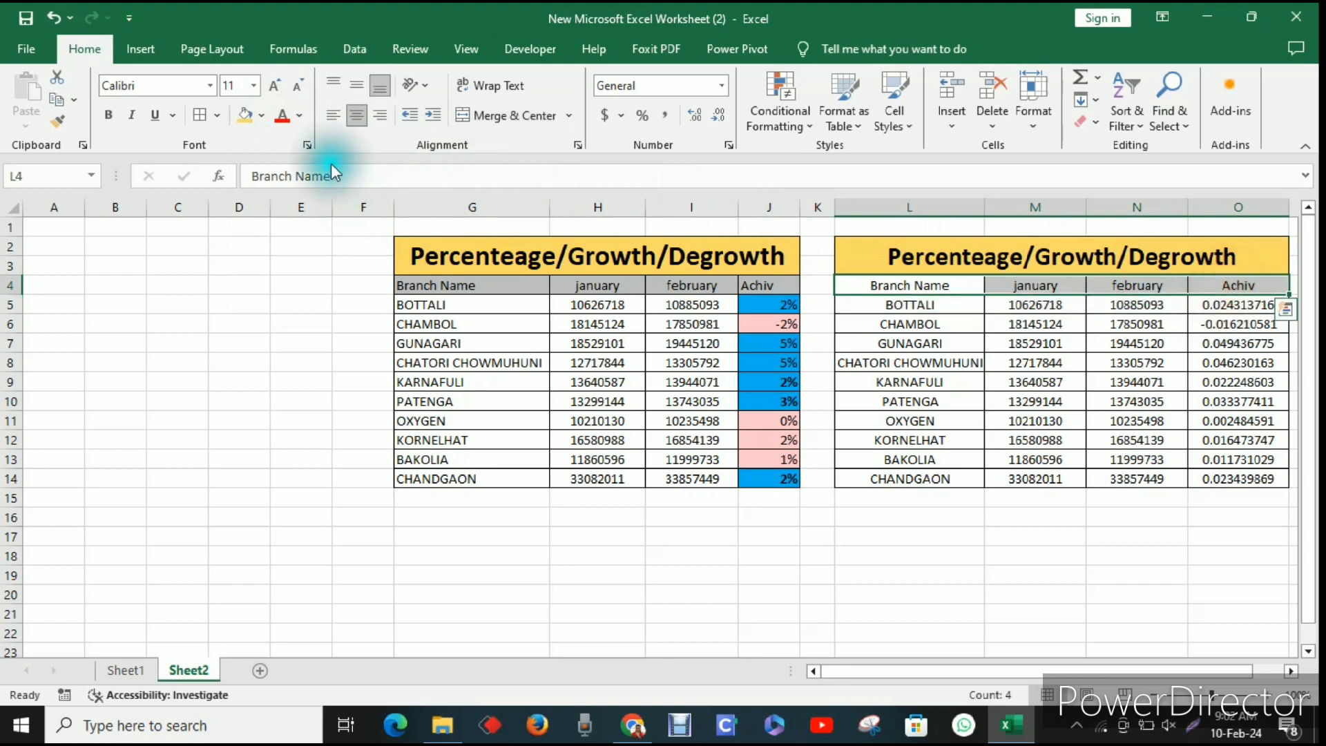
left_click(268, 117)
left_click(250, 190)
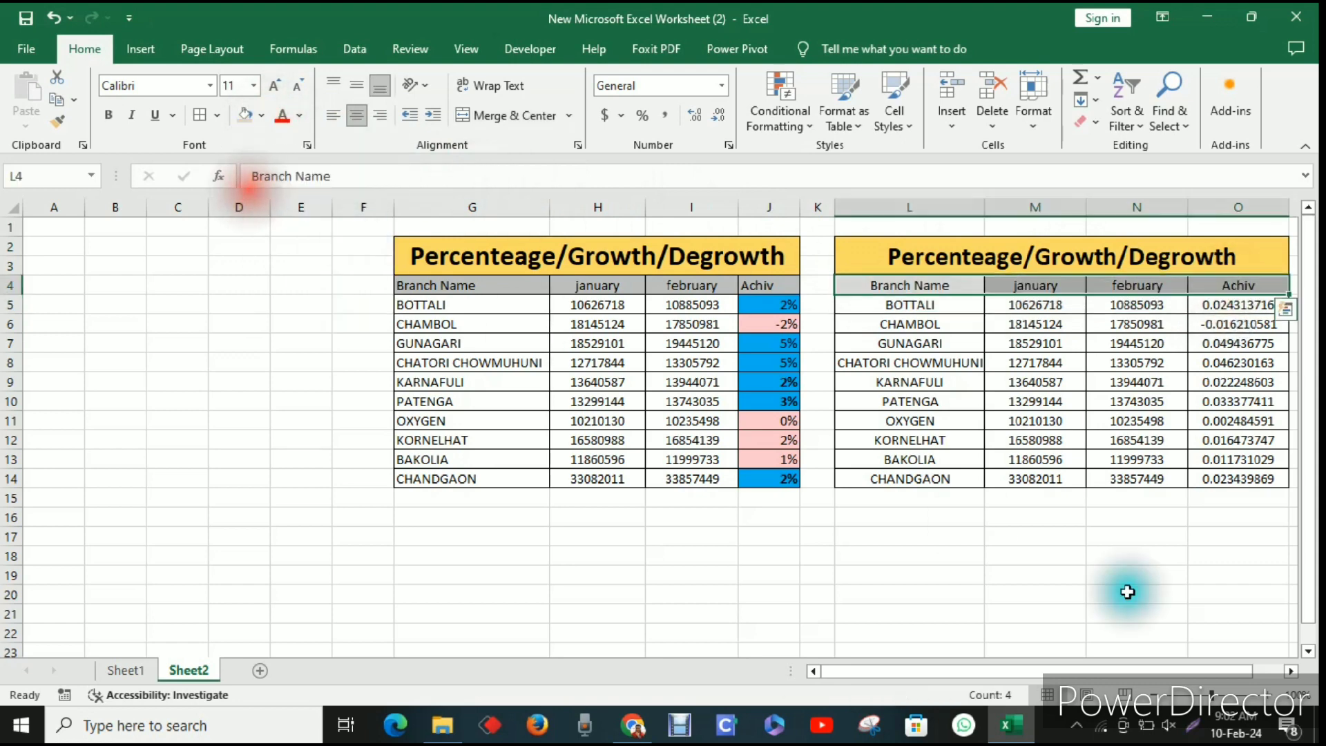
left_click(1130, 598)
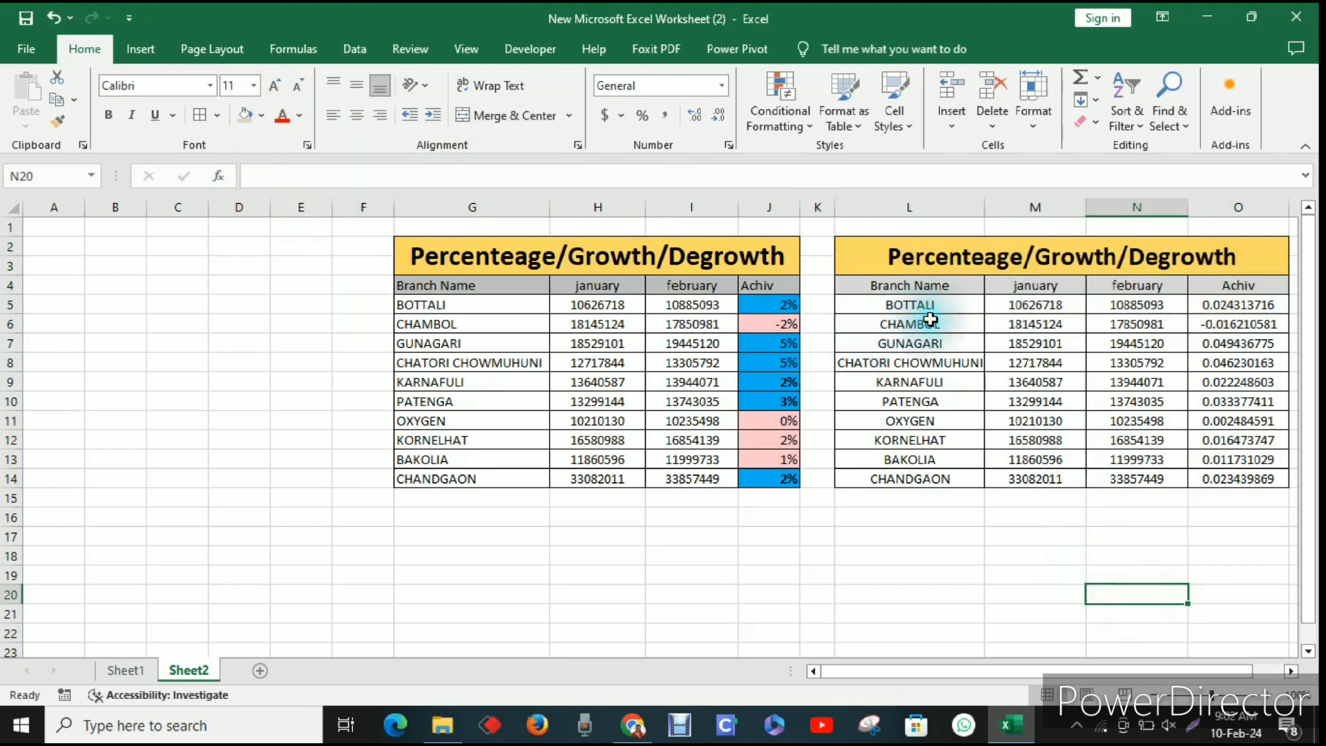
Left-align the branch names in L5:L14.
left_click_drag(925, 304, 920, 478)
left_click(336, 112)
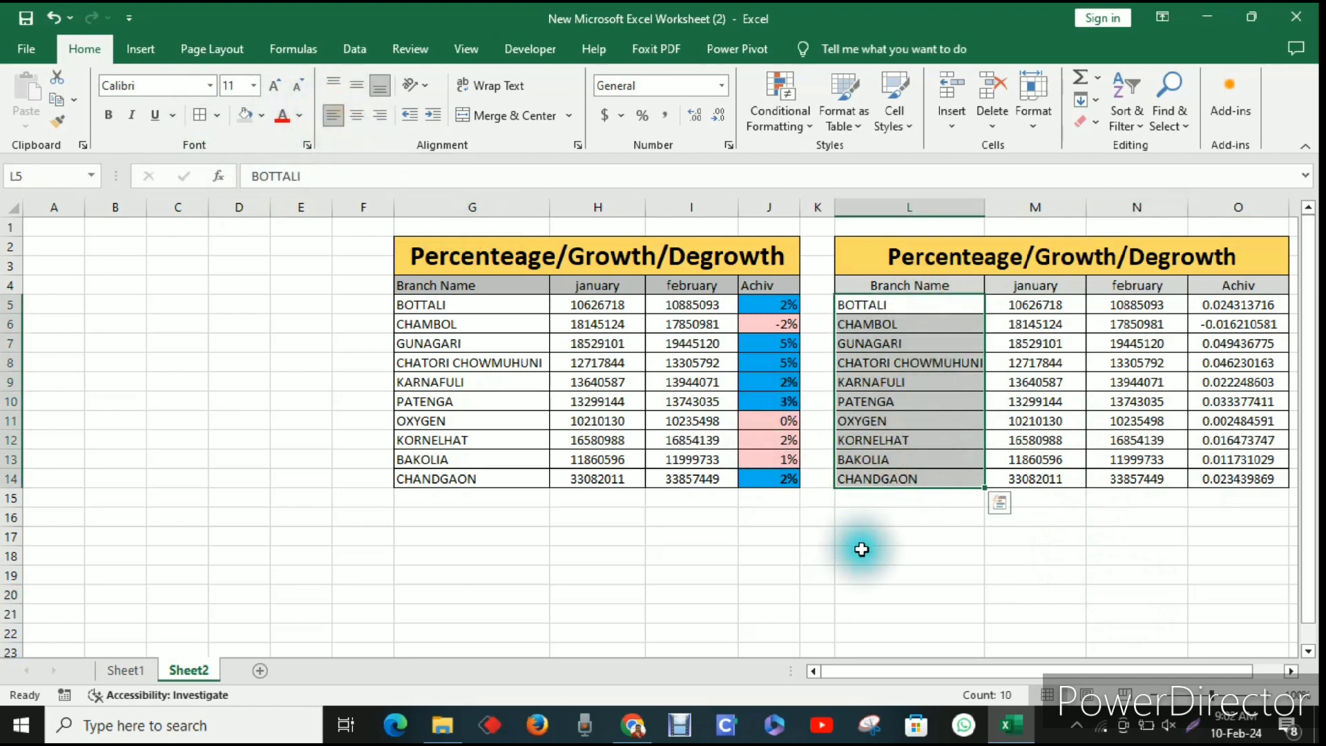
Clear the pasted Achiv values in O5:O14.
left_click(861, 548)
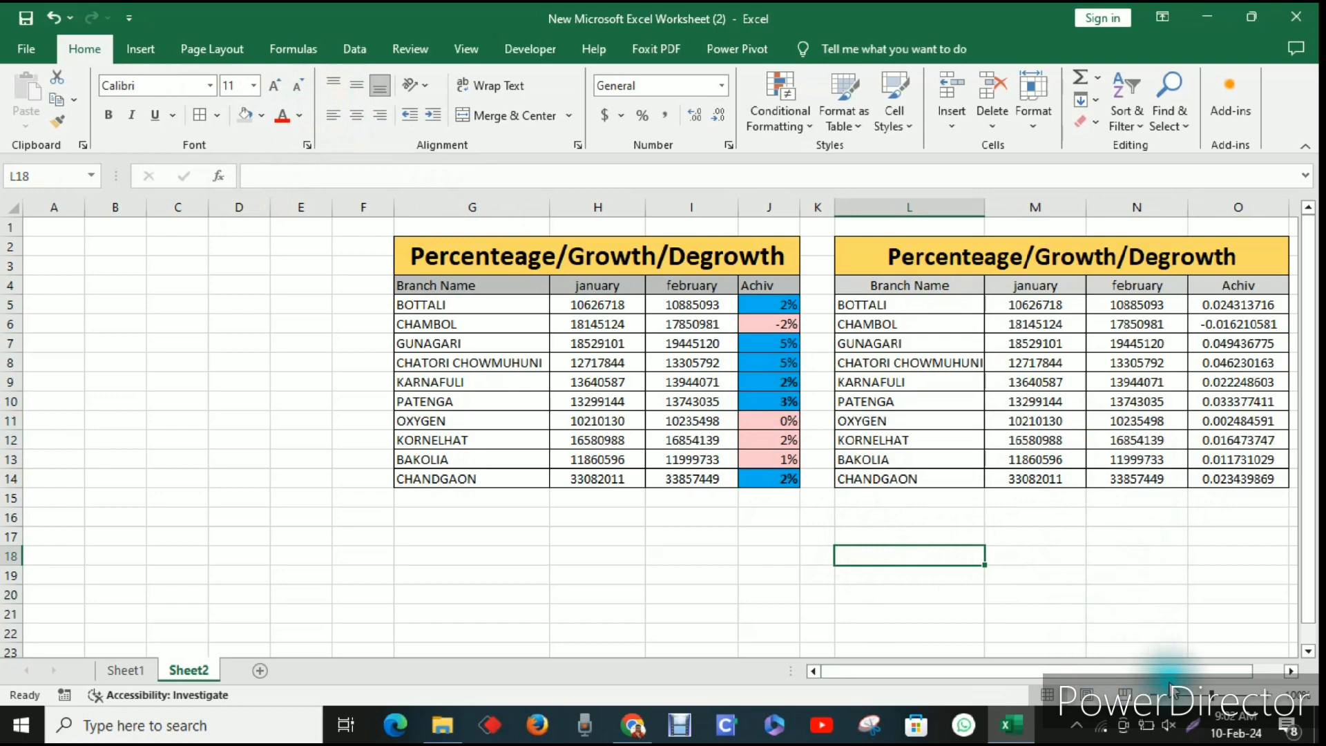
left_click(1291, 671)
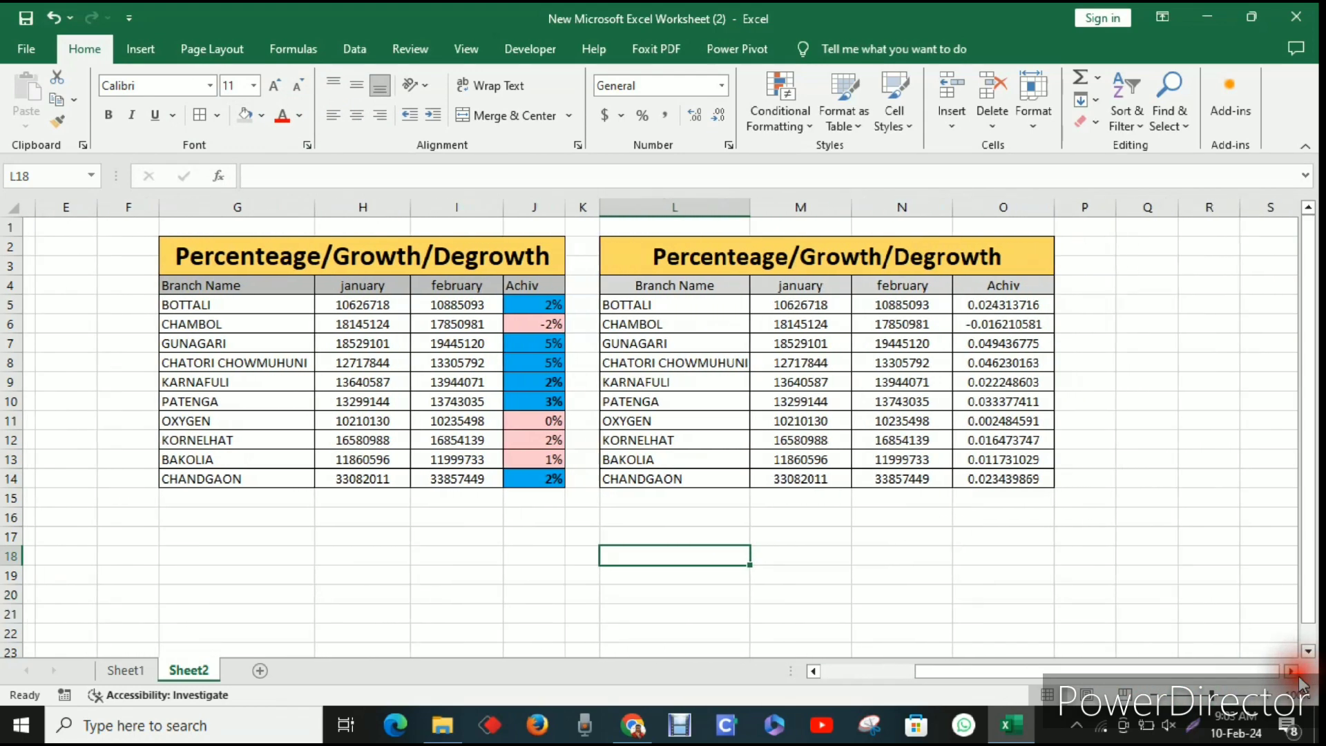
left_click(1290, 670)
left_click(1195, 439)
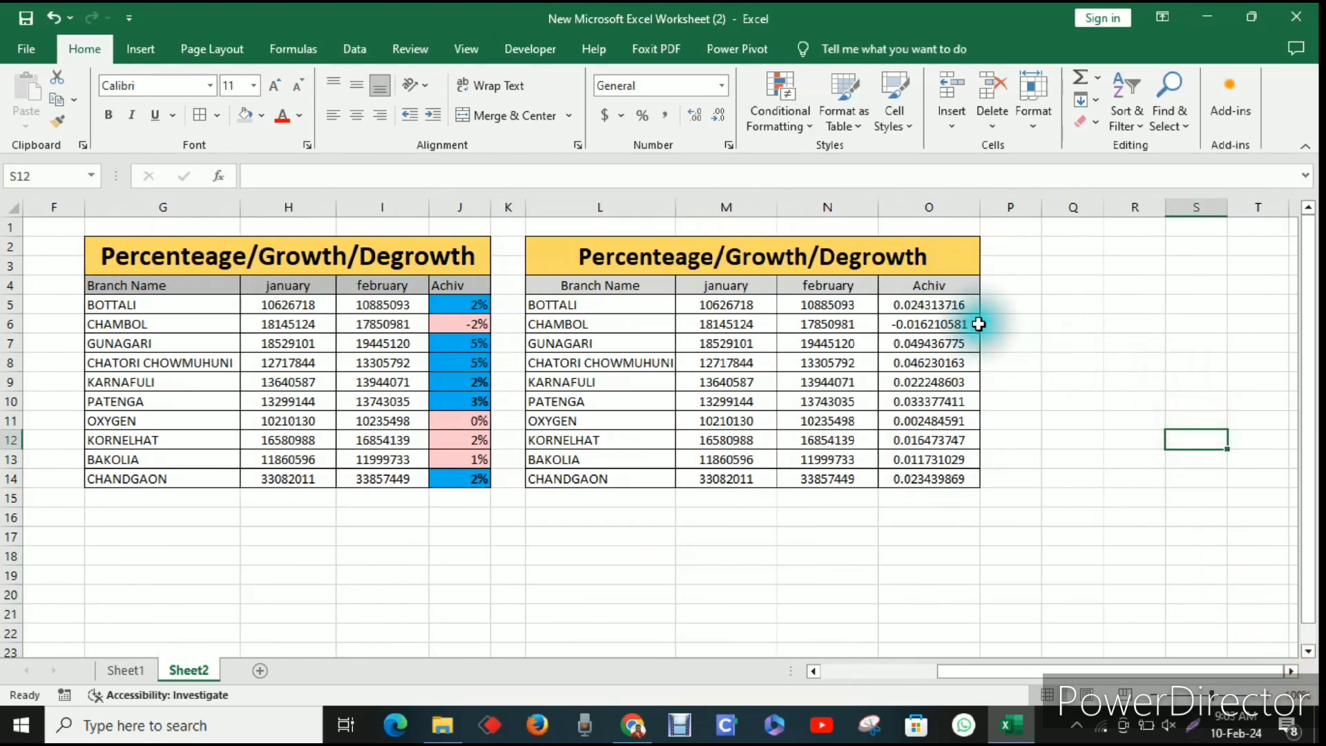
left_click(937, 302)
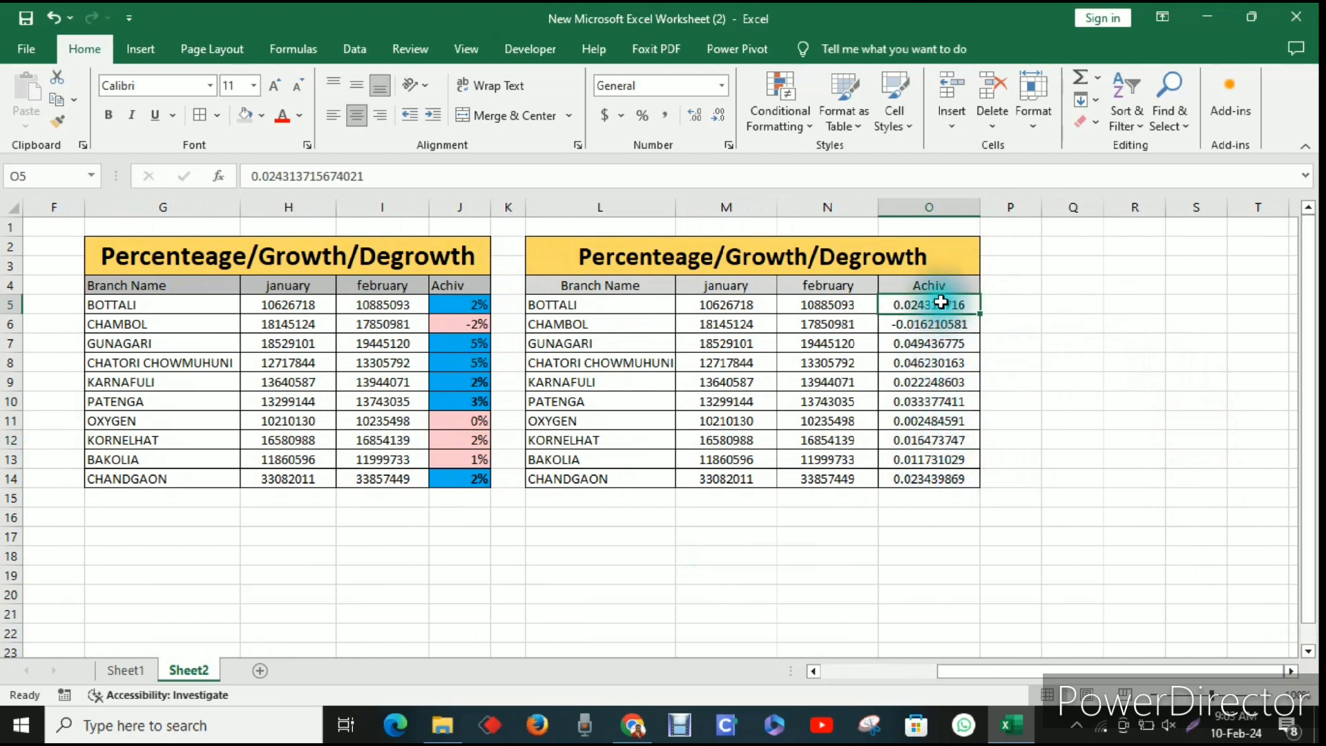
left_click_drag(941, 302, 946, 478)
key("Delete")
left_click(1118, 441)
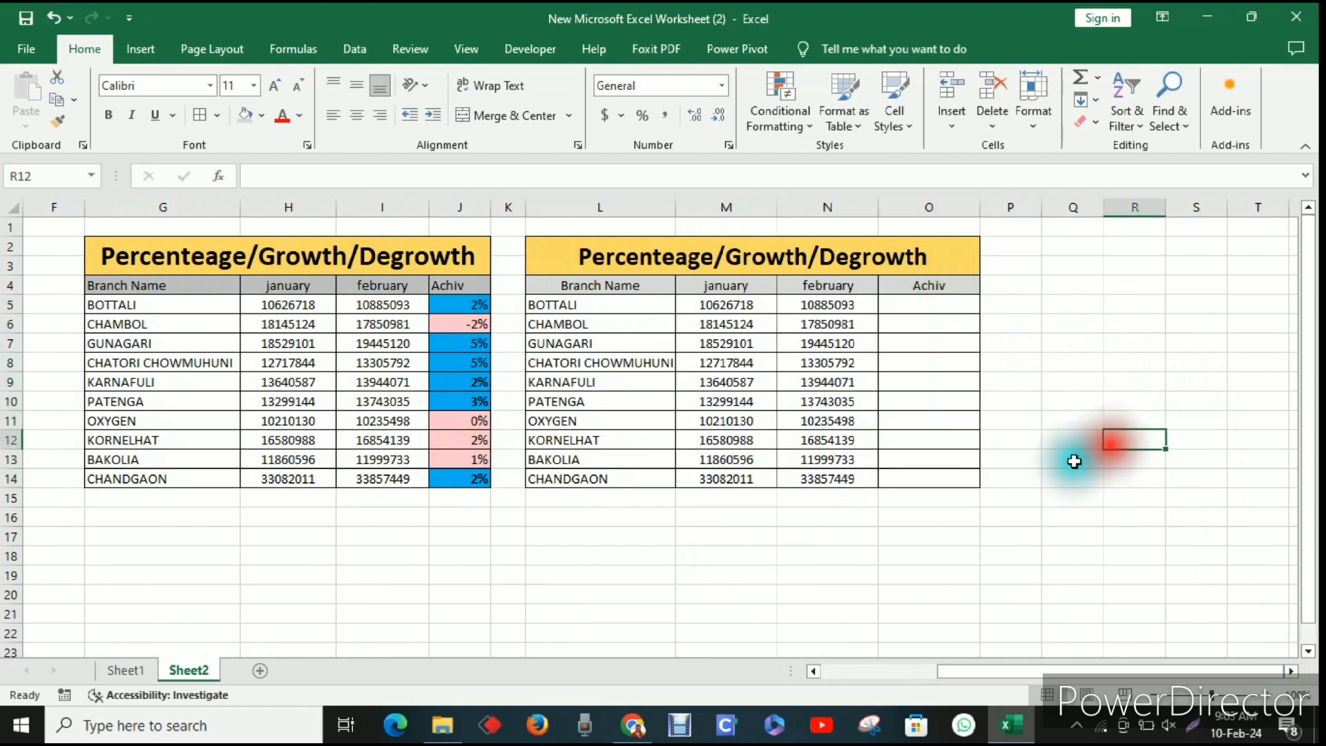
left_click(935, 536)
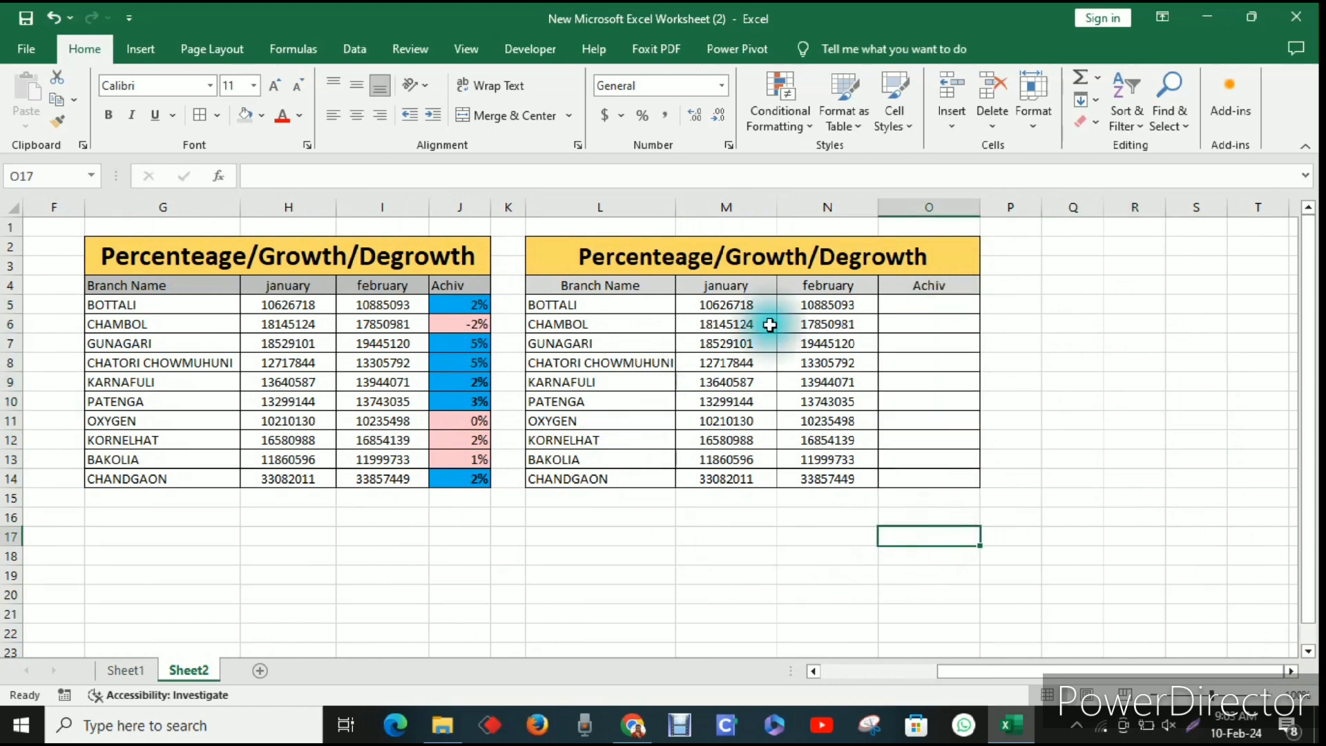
Enter the formula =N5/M5 in O5 to divide february by january, and format the cell as a percentage.
left_click(905, 306)
type("=")
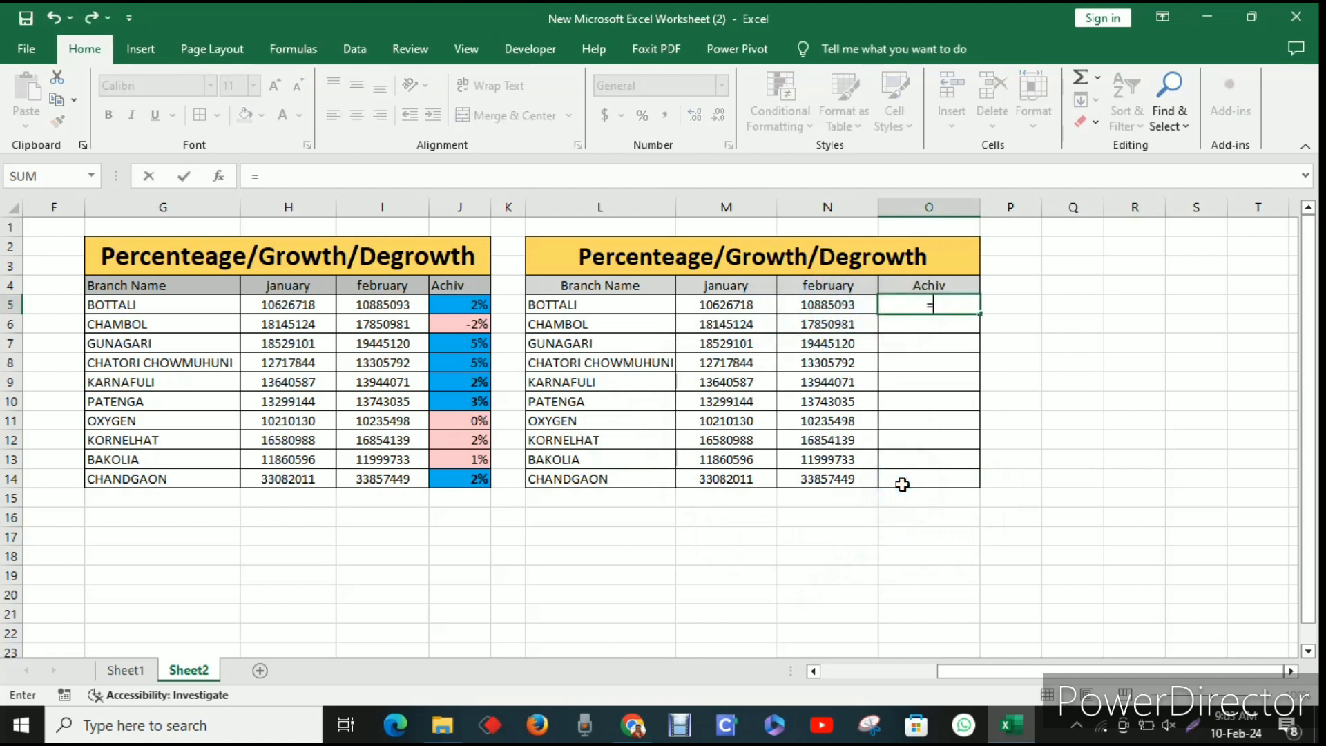
left_click(813, 306)
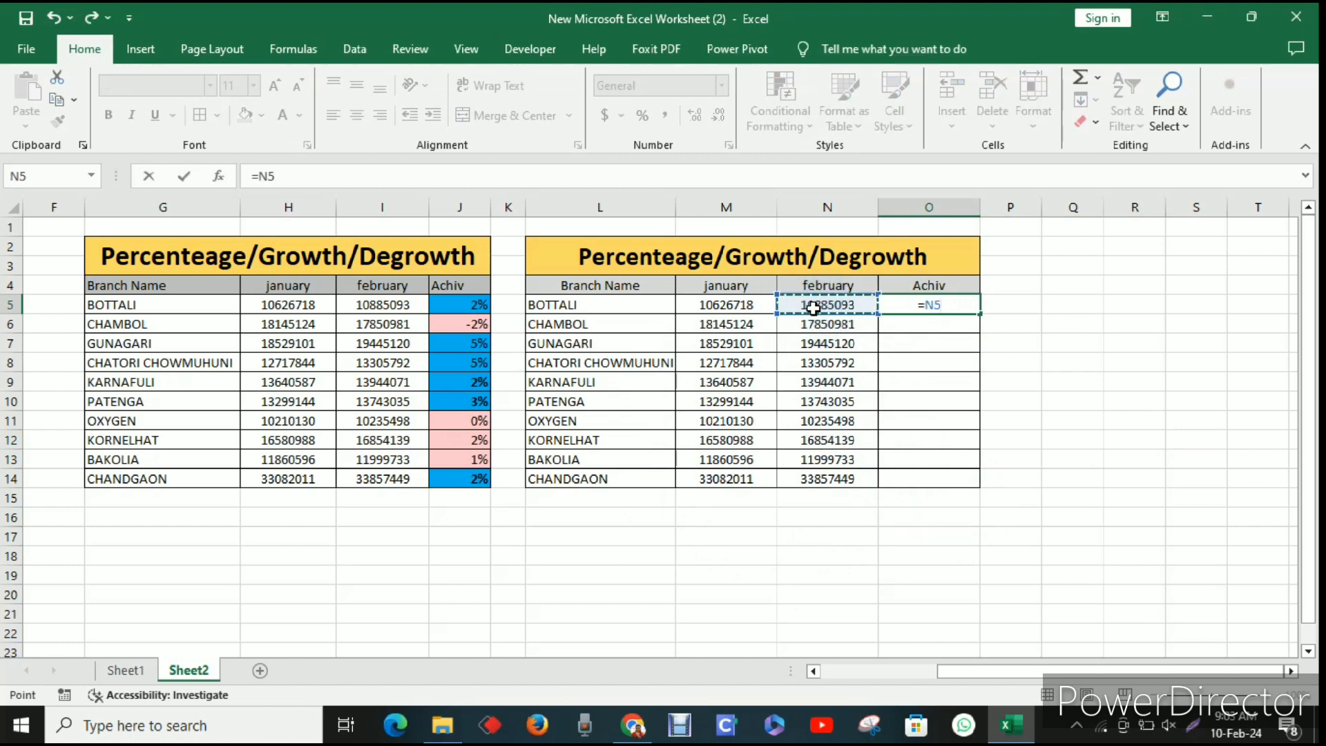
type("/")
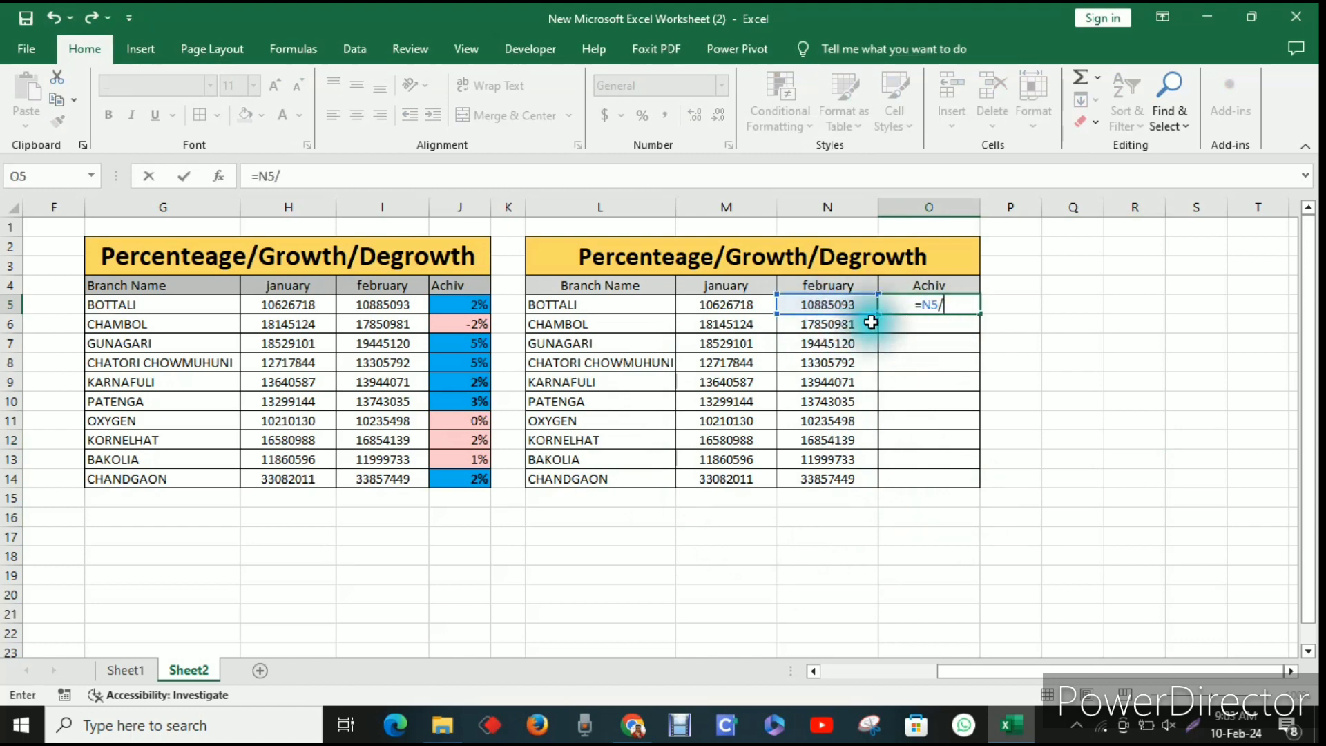
left_click(738, 304)
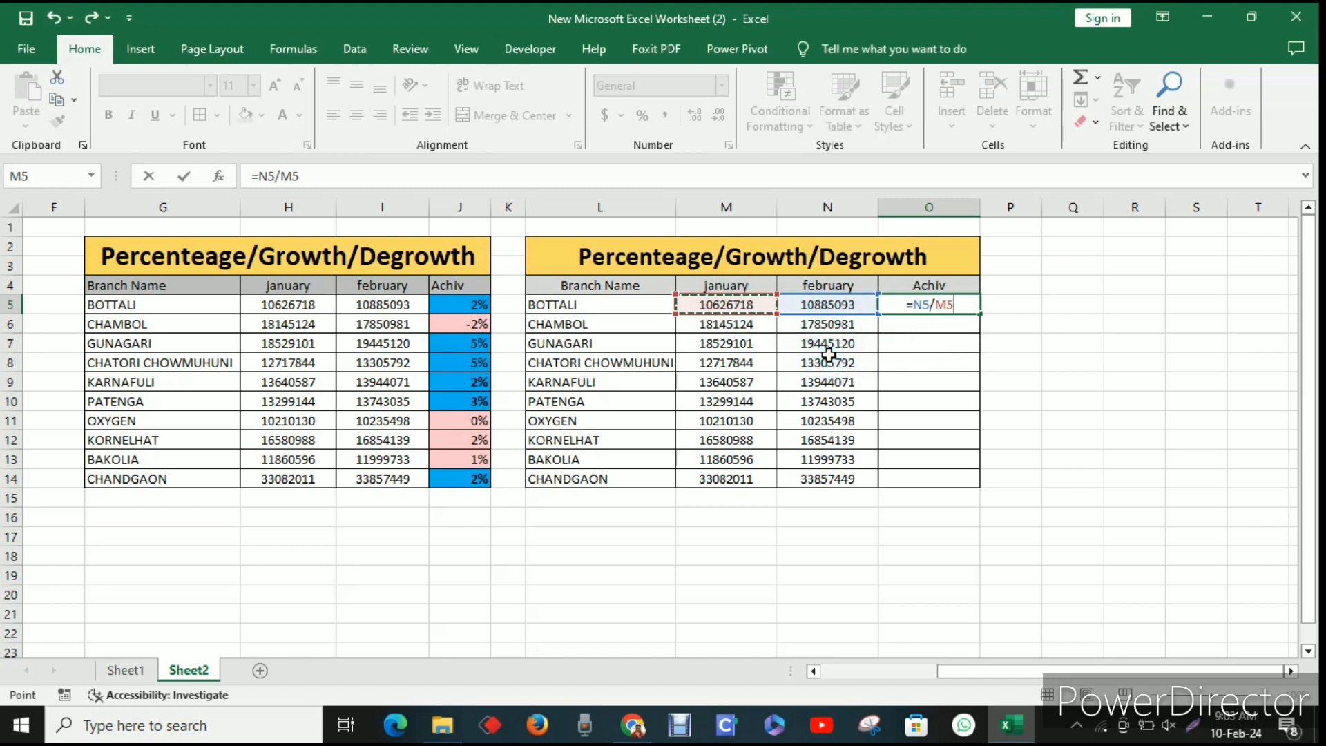
key("Return")
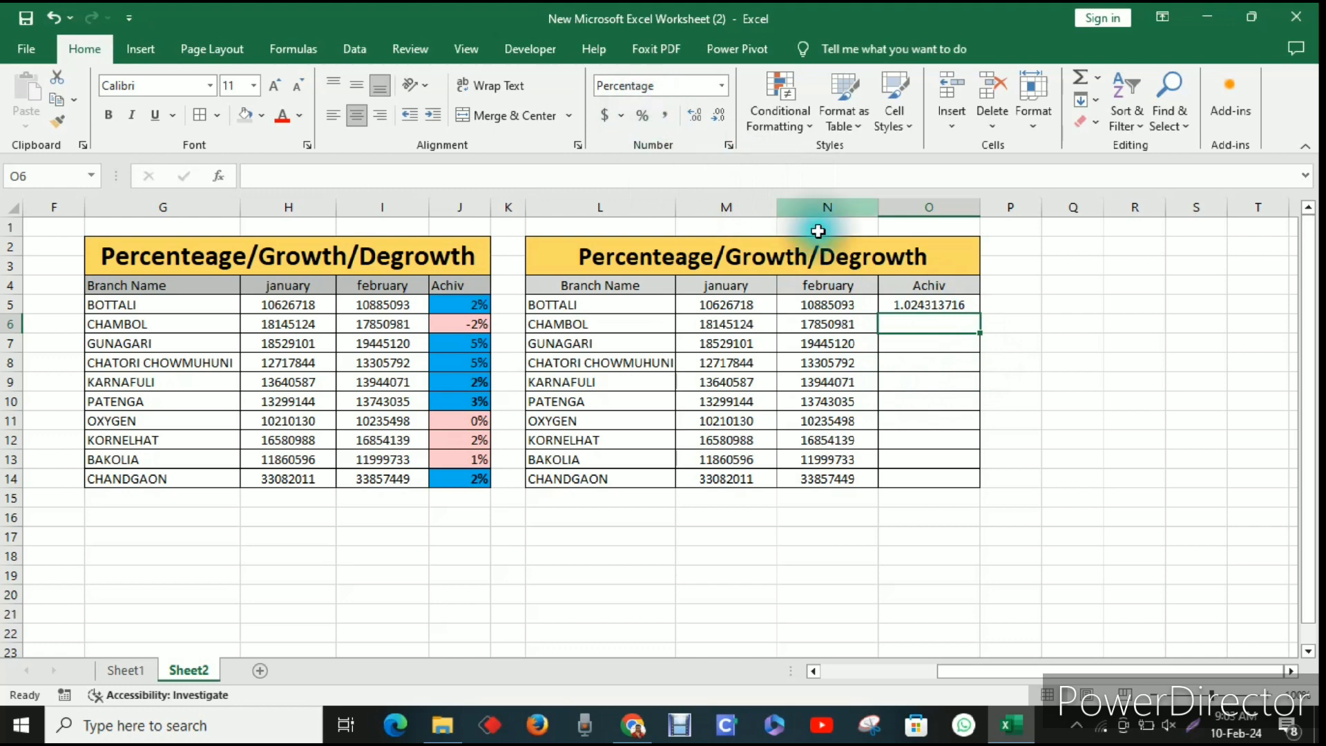
left_click(905, 305)
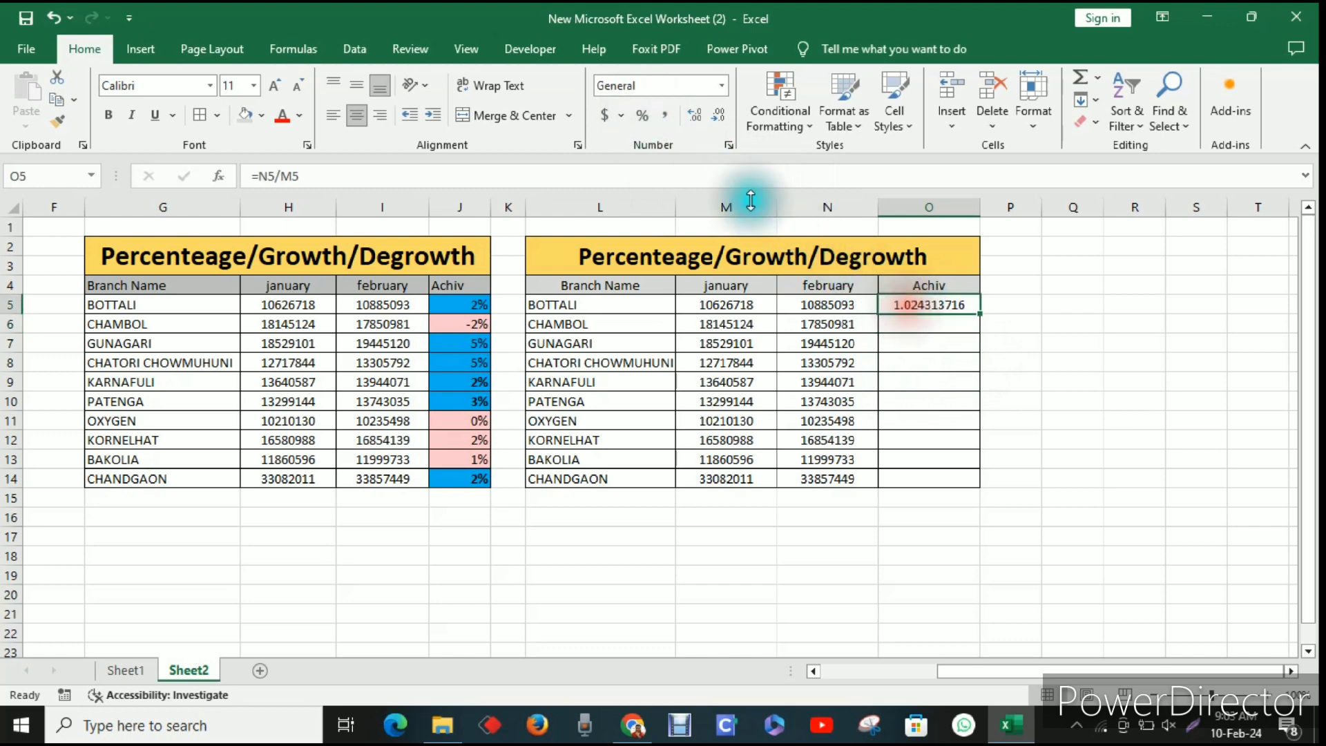
left_click(647, 116)
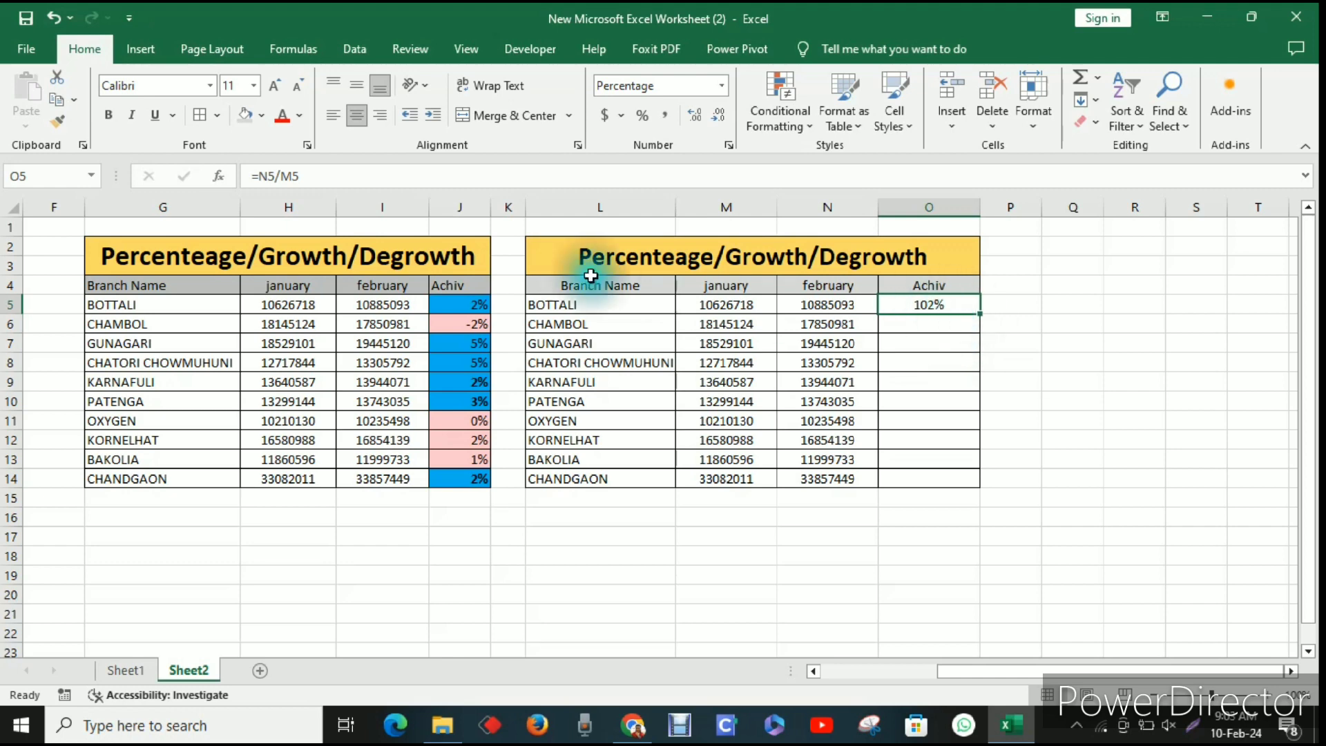
Change the formula in O5 to =N5/M5-100% and fill it down through O14.
left_click(320, 176)
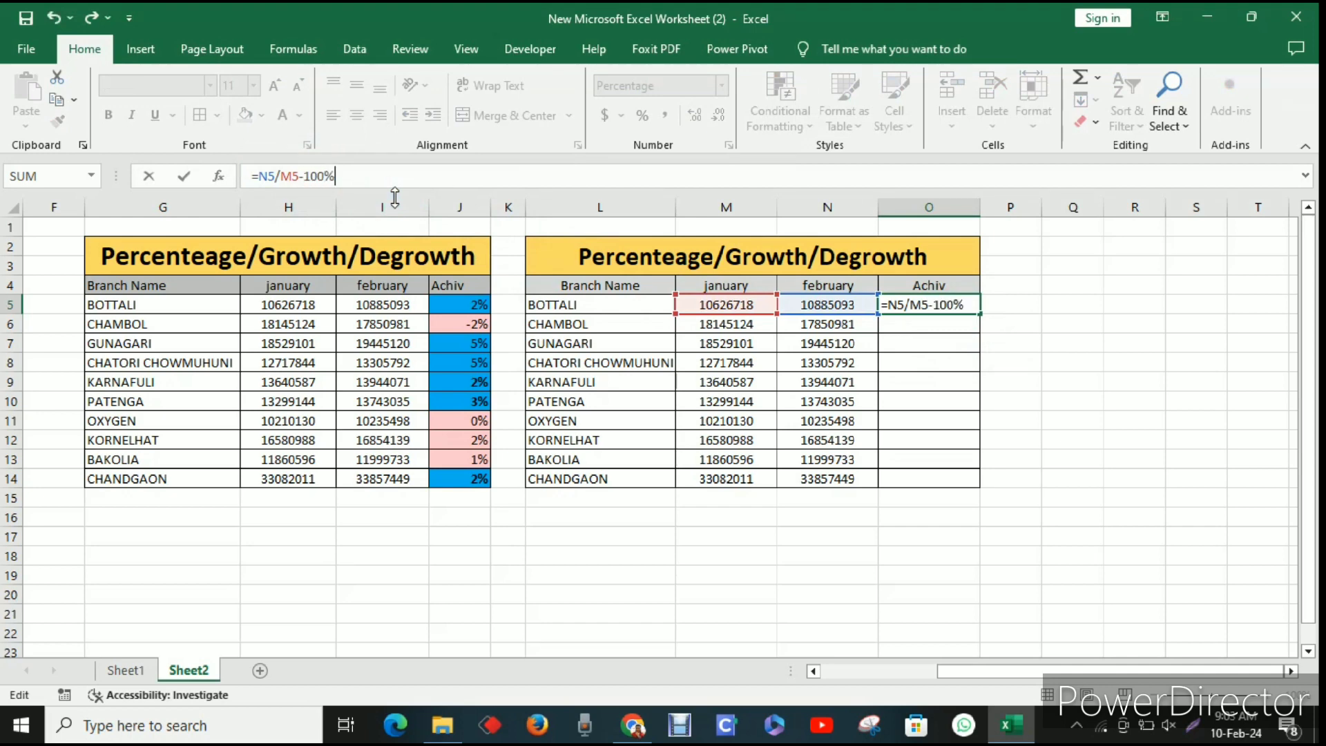
key("Return")
left_click(958, 336)
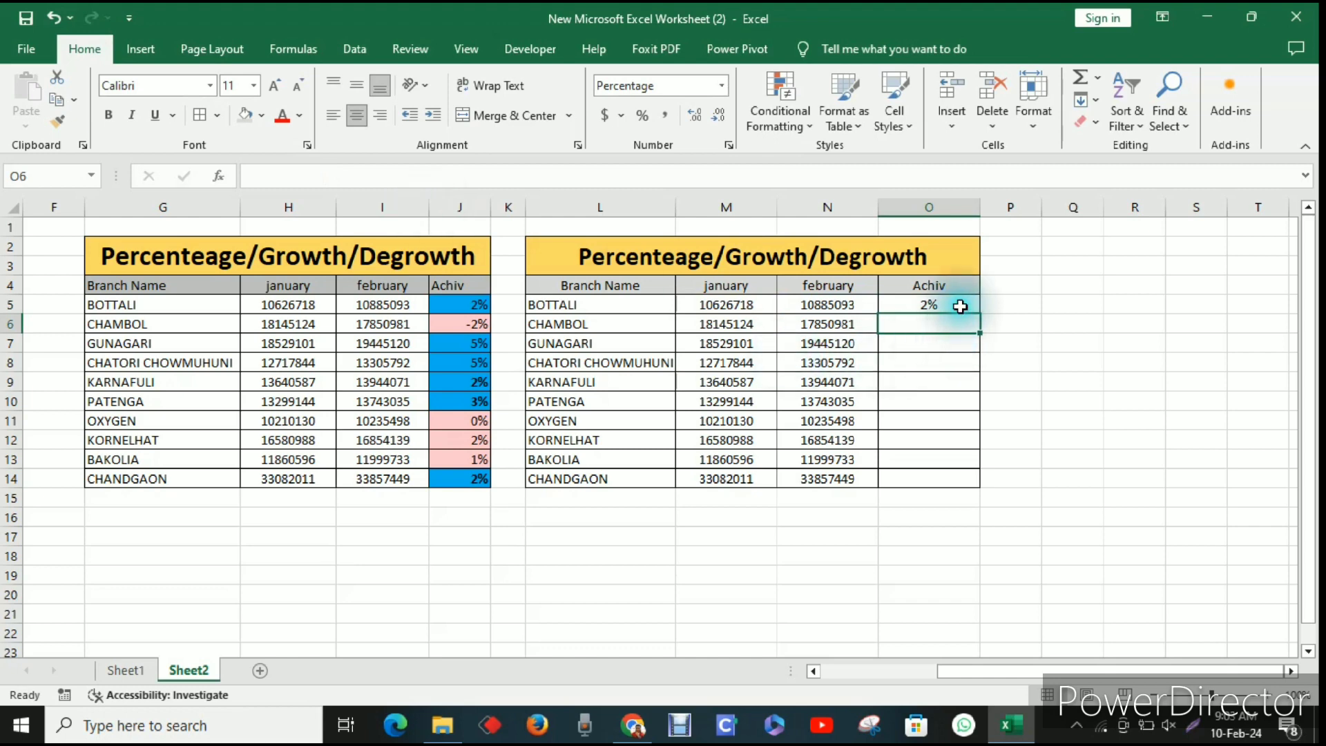
left_click(958, 305)
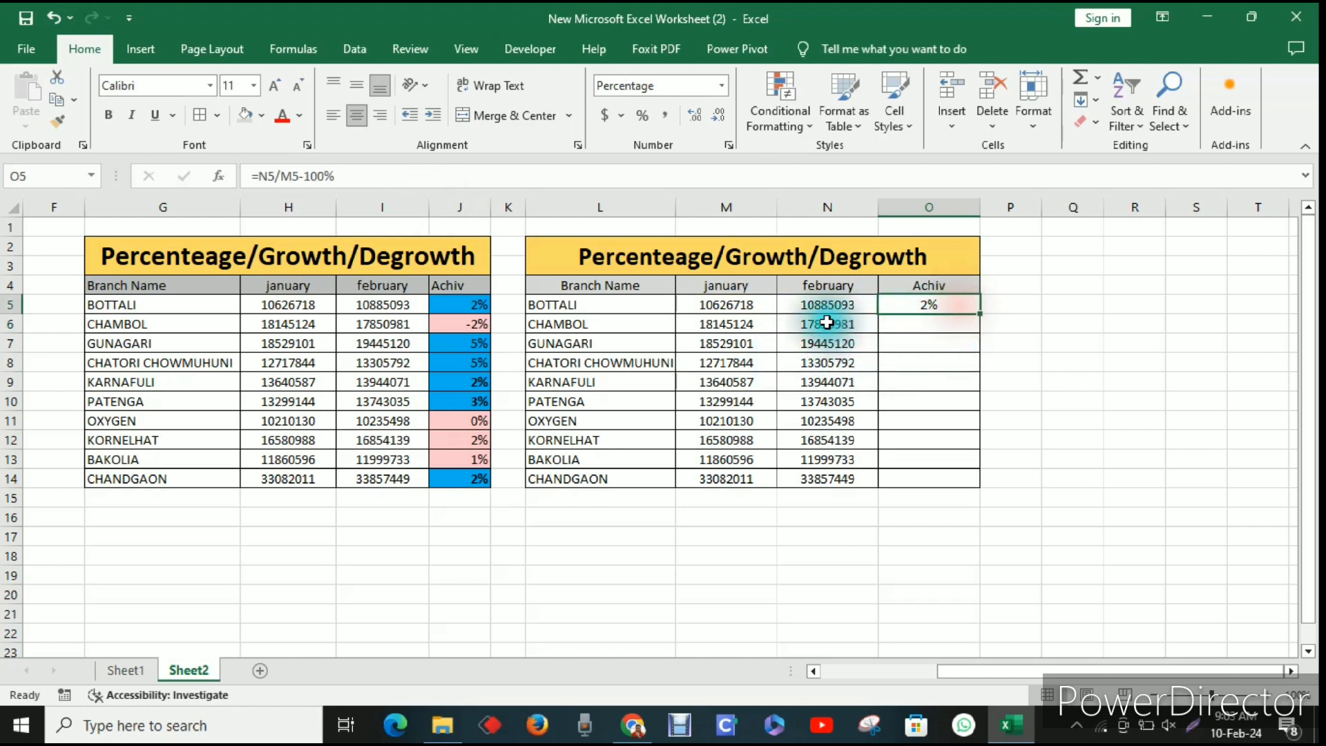
double_click(980, 315)
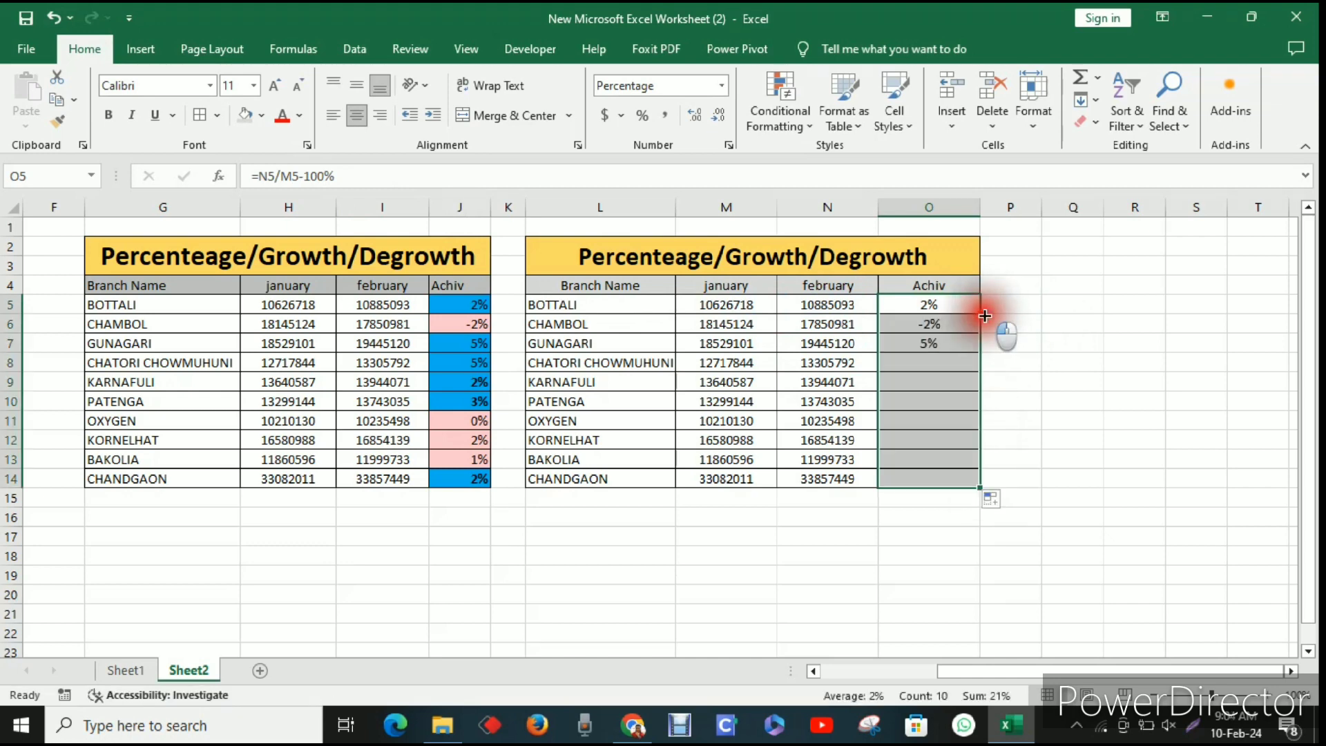
left_click(1067, 379)
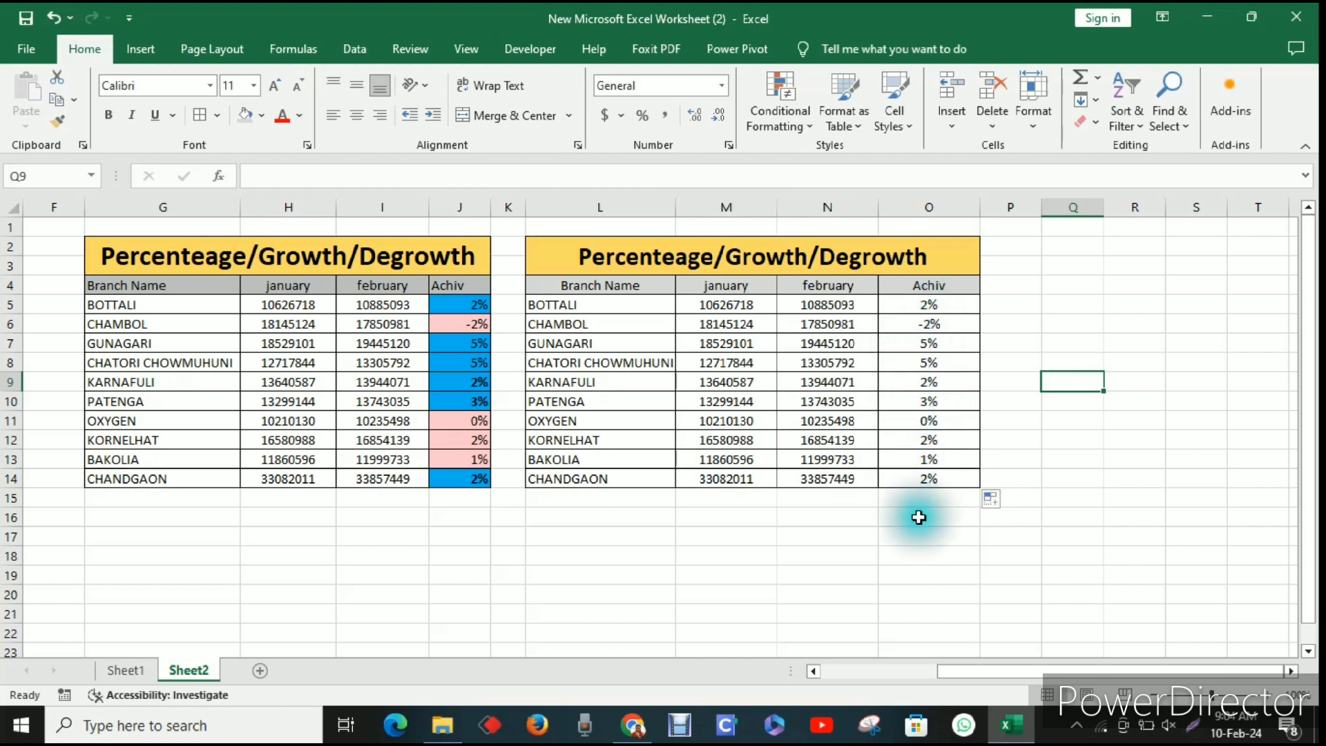
Start a Greater Than conditional formatting rule for O5:O14 with the 2% threshold and a custom format.
left_click(922, 304)
left_click_drag(922, 303, 925, 476)
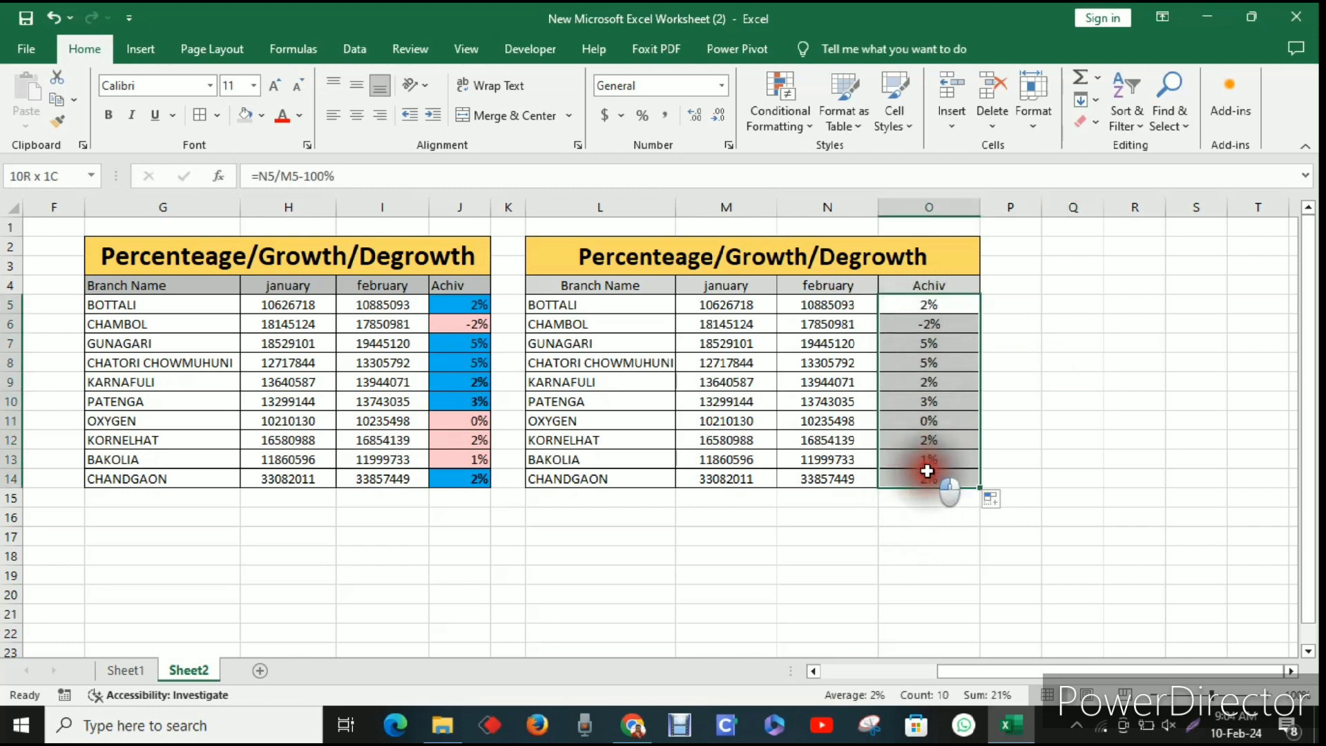
left_click(778, 119)
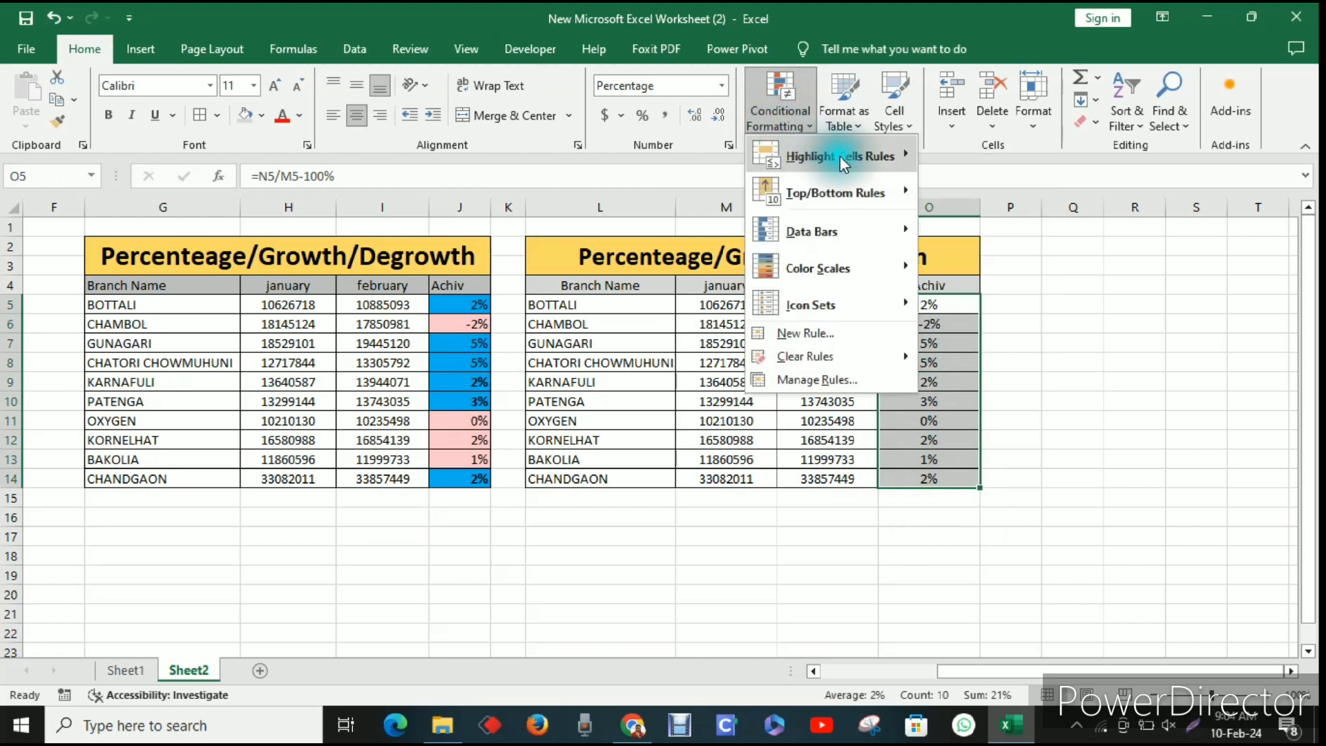
mouse_move(835, 162)
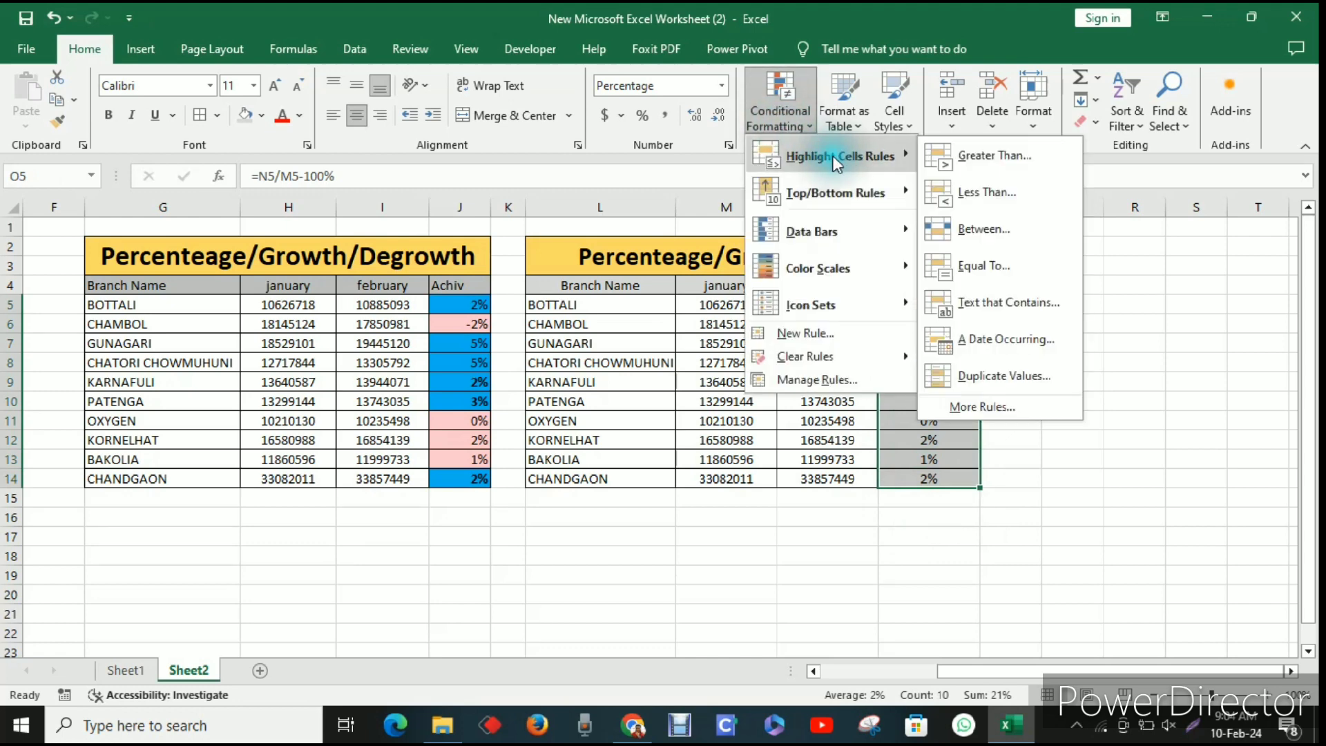
left_click(994, 156)
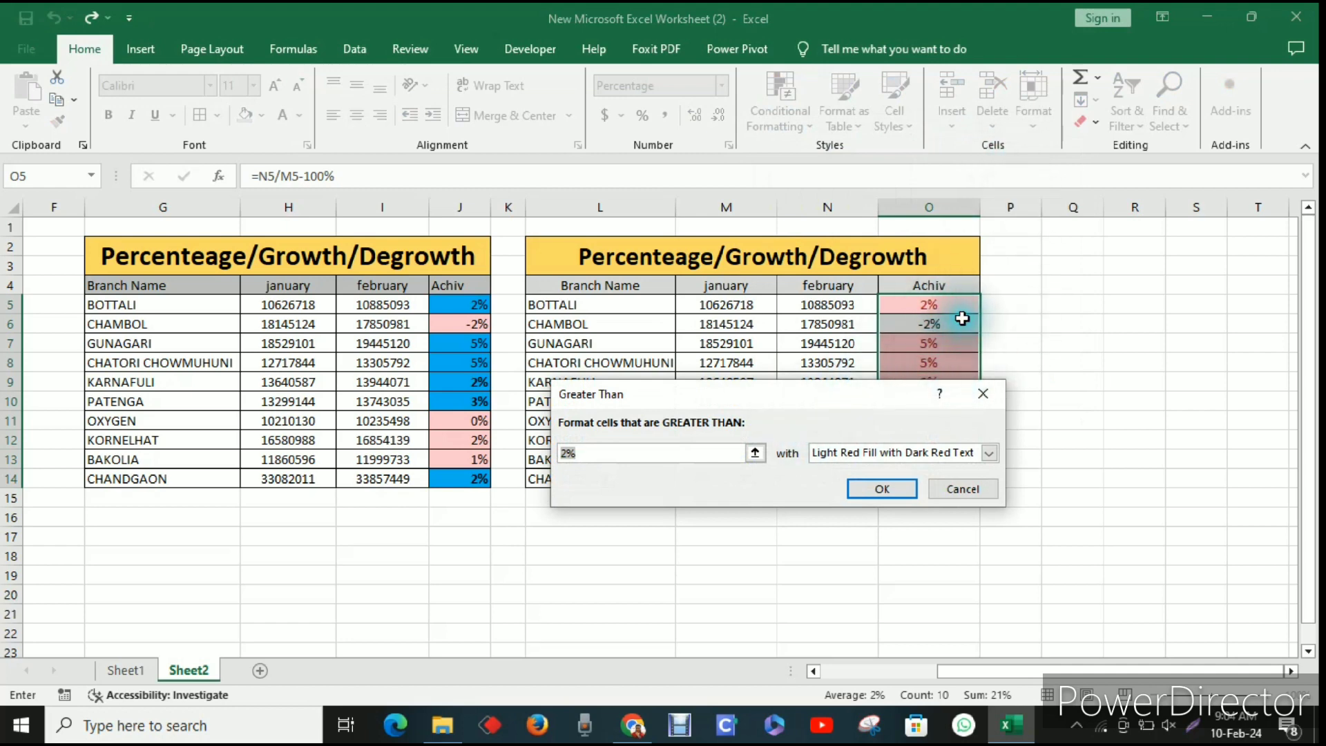
left_click(991, 453)
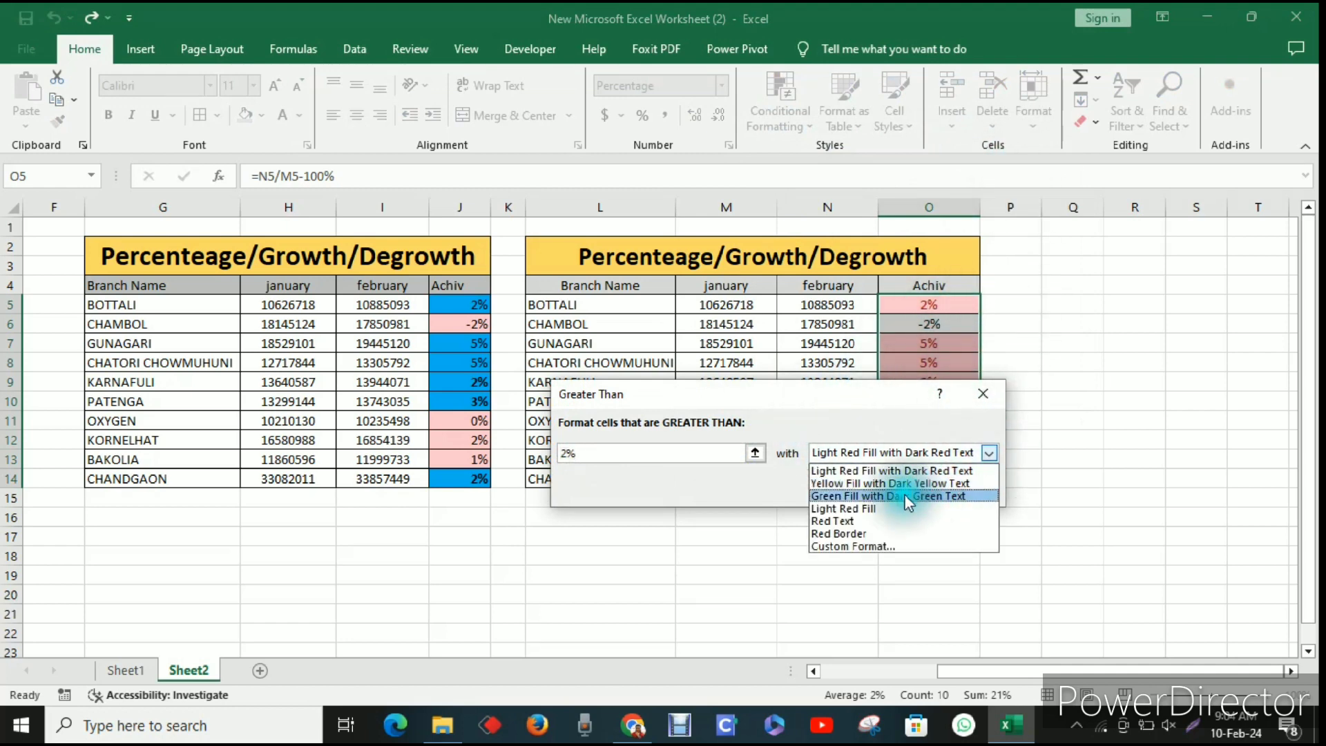
left_click(831, 545)
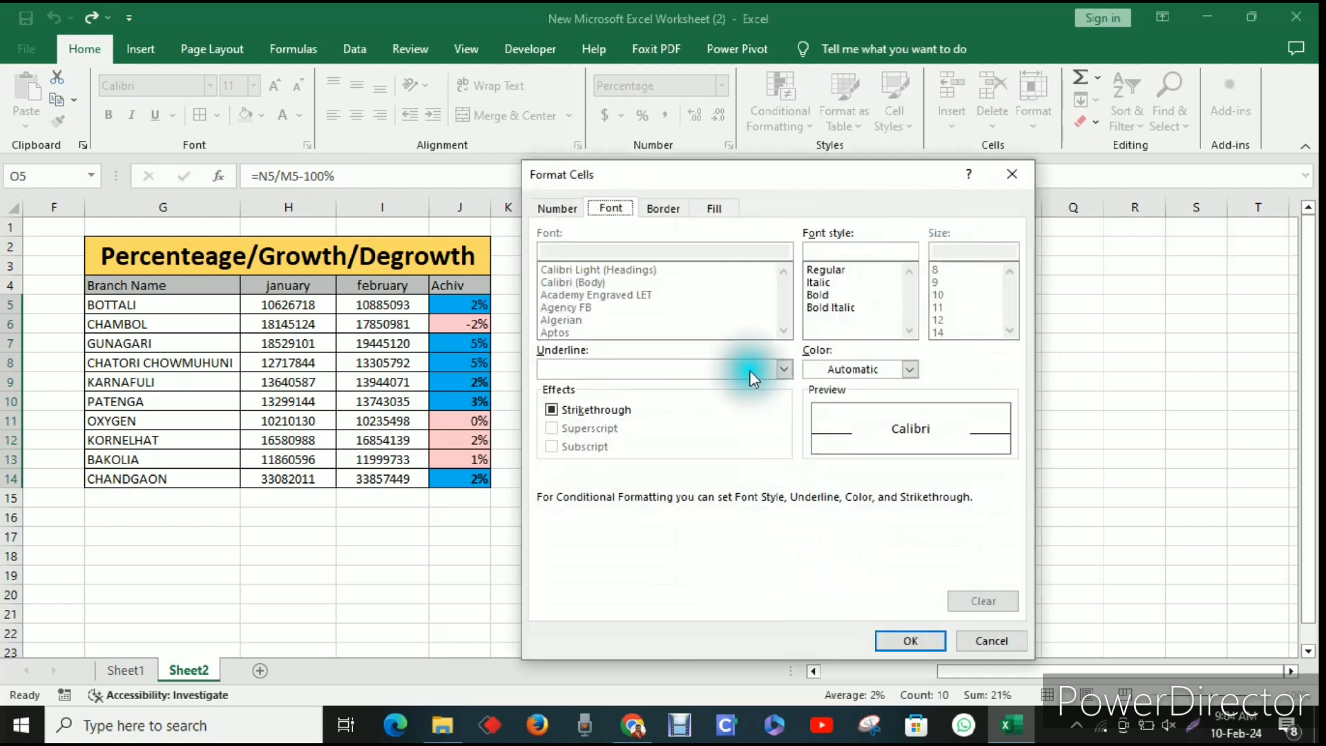
Set the custom format's font color to Automatic and its background color to light blue.
left_click(909, 370)
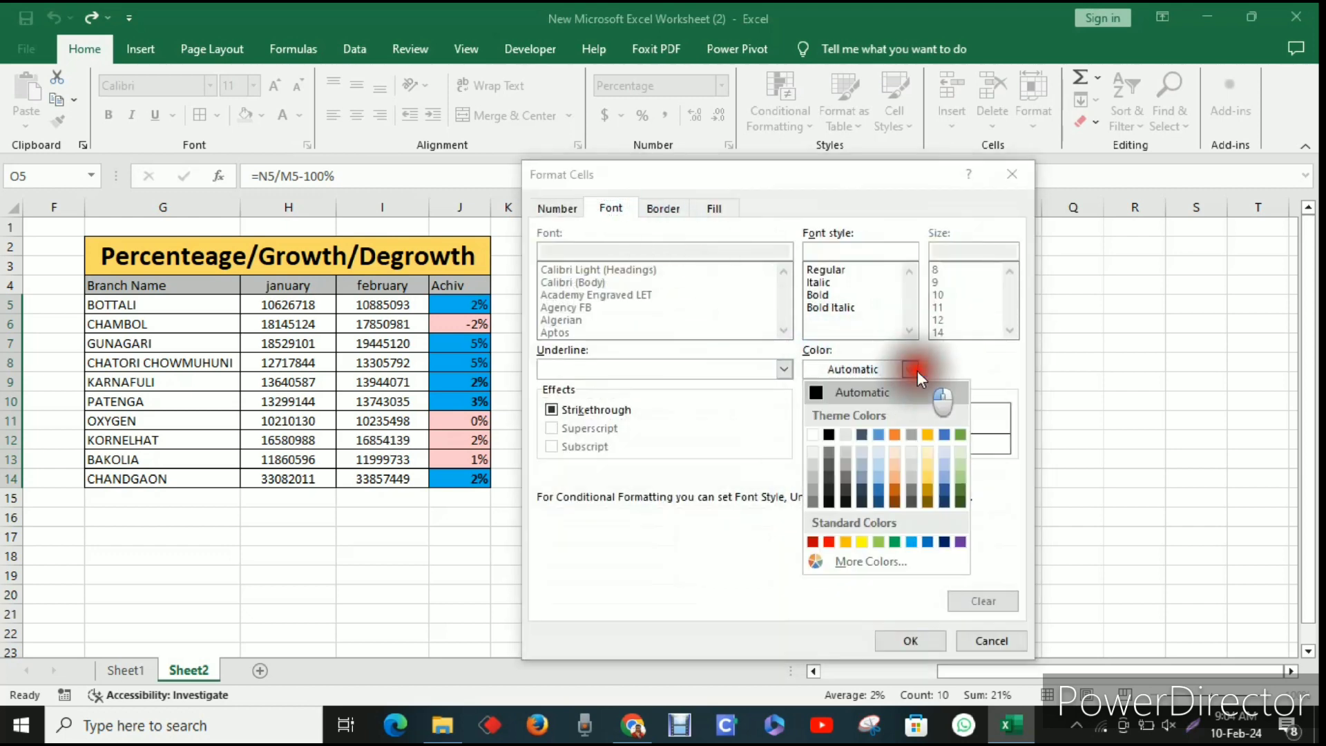
left_click(819, 391)
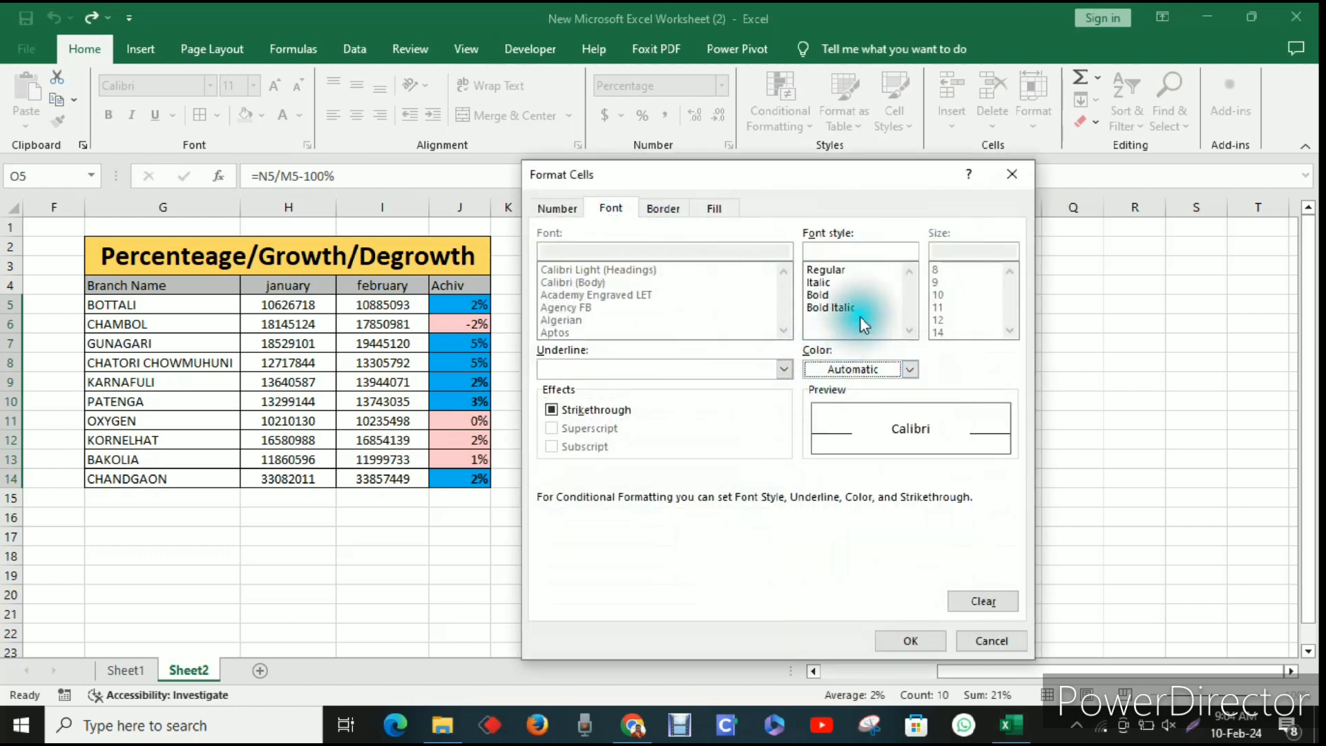
left_click(714, 207)
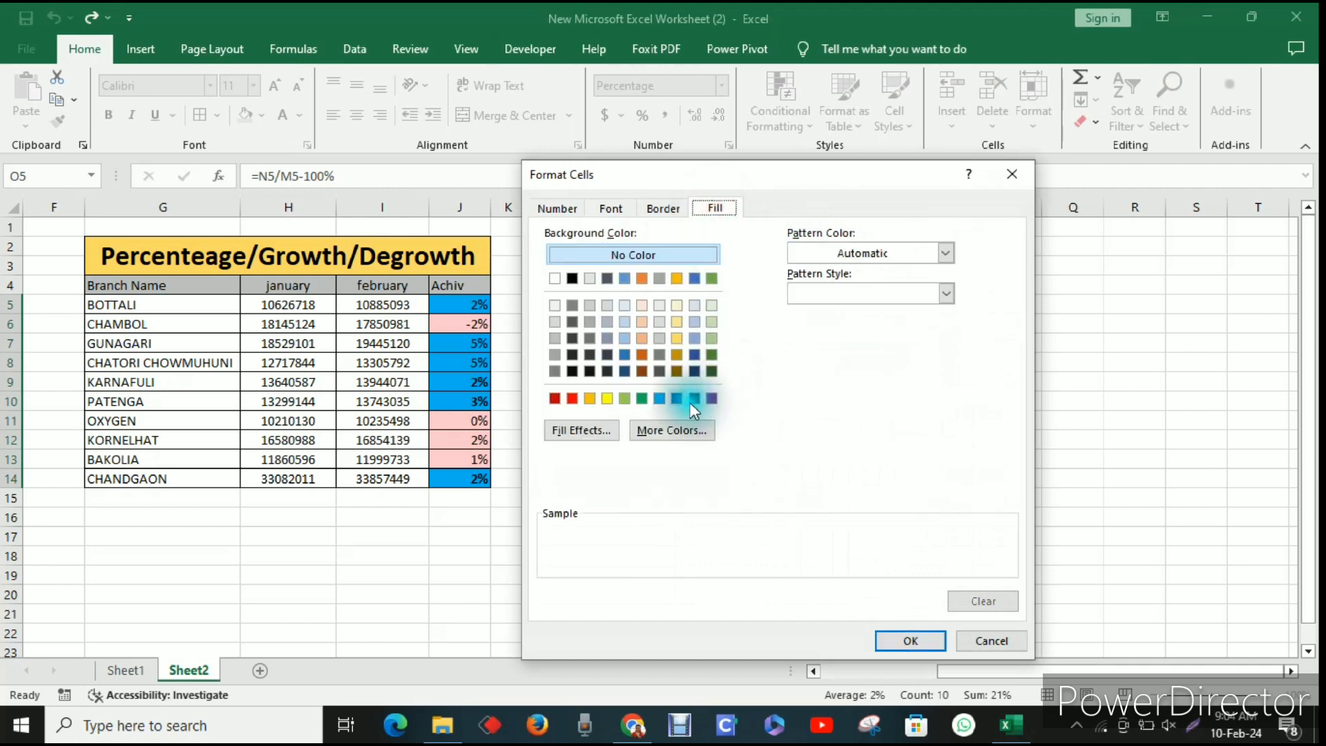
left_click(660, 399)
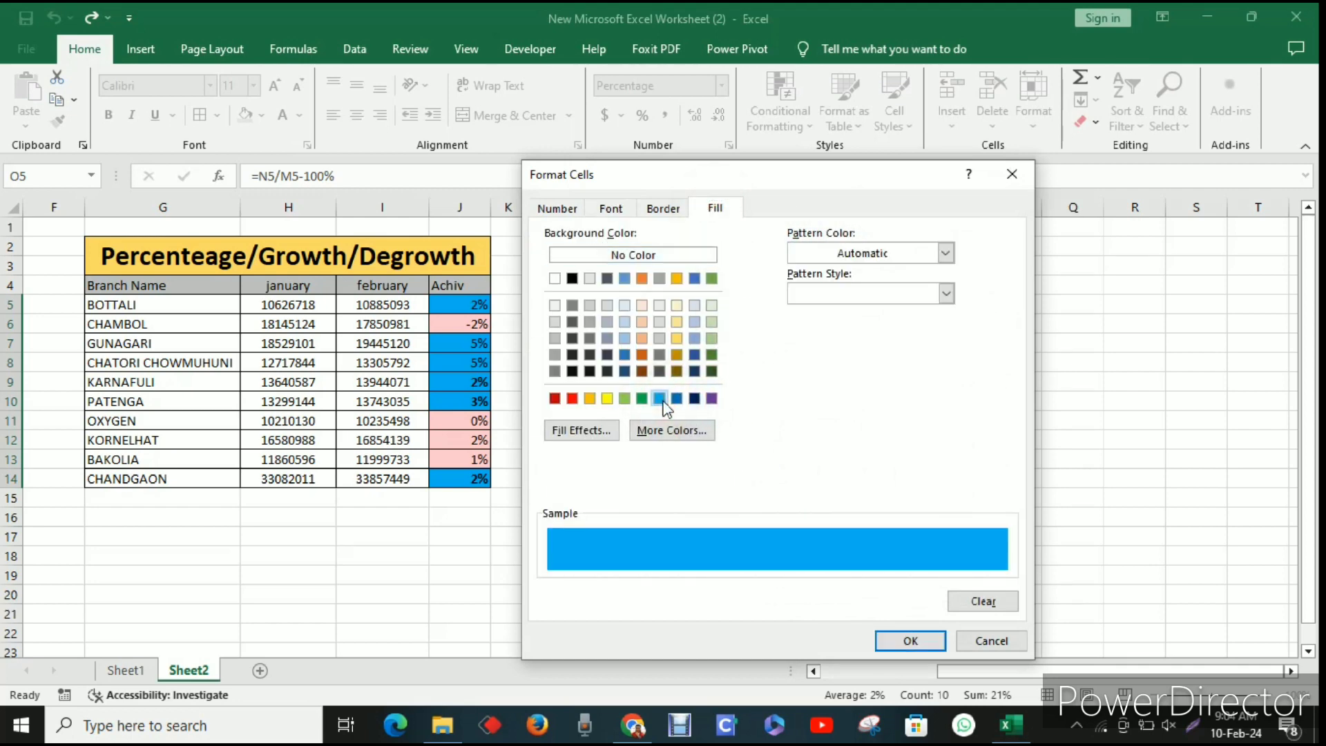
Give the custom format a horizontal two-color gradient from green to light blue and apply the rule to O5:O14.
left_click(597, 428)
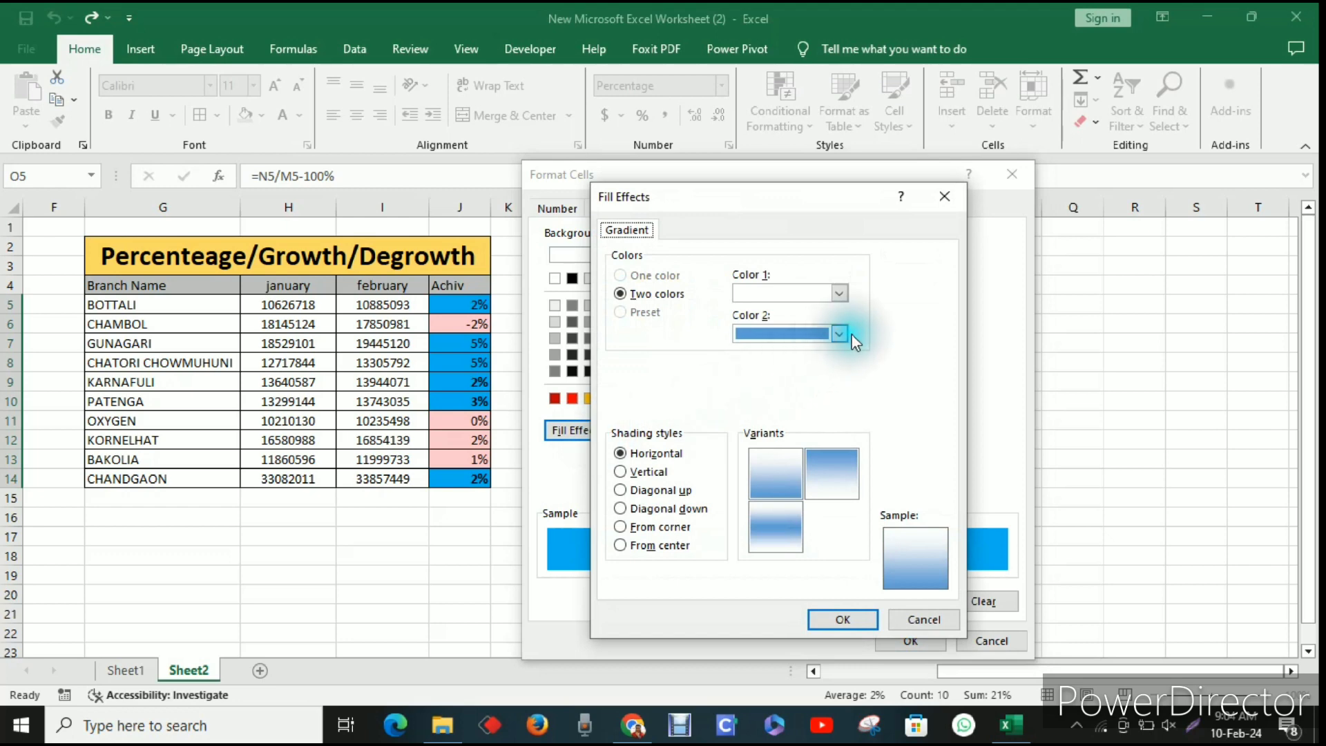
left_click(839, 333)
left_click(844, 482)
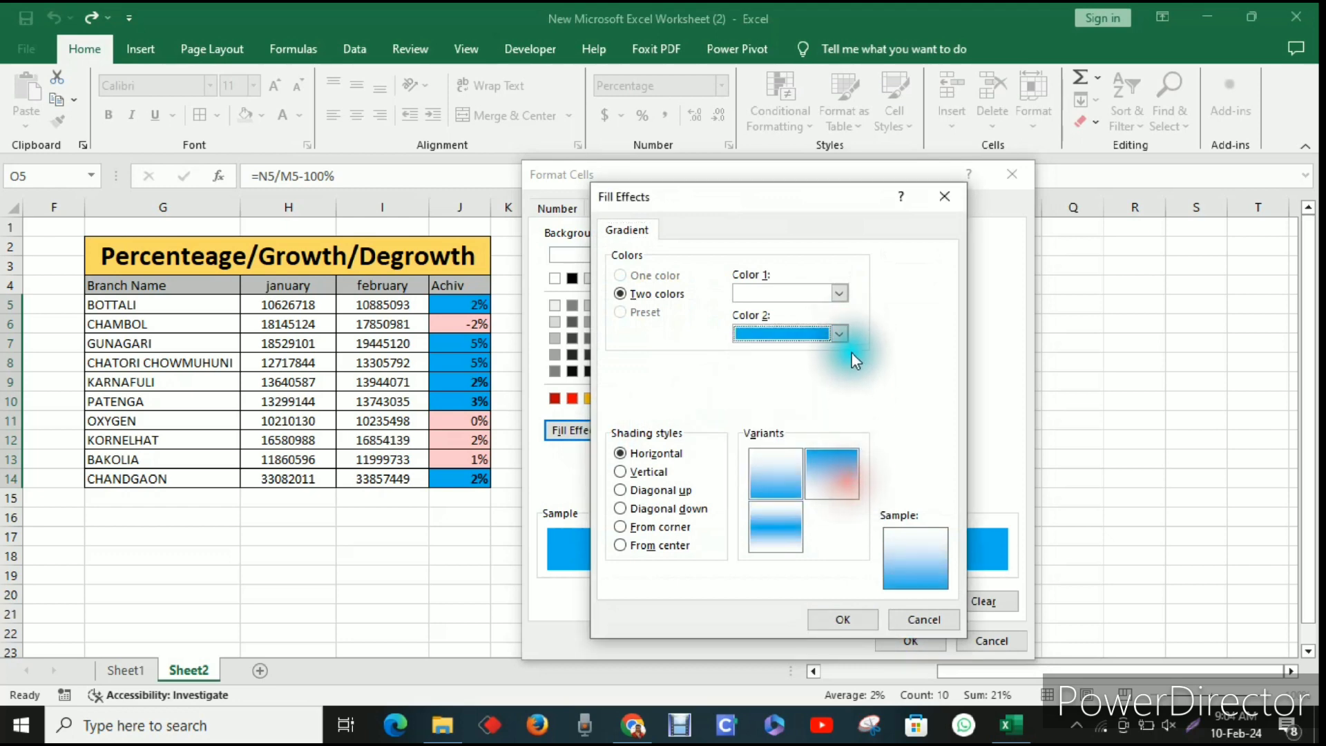
left_click(839, 334)
left_click(842, 485)
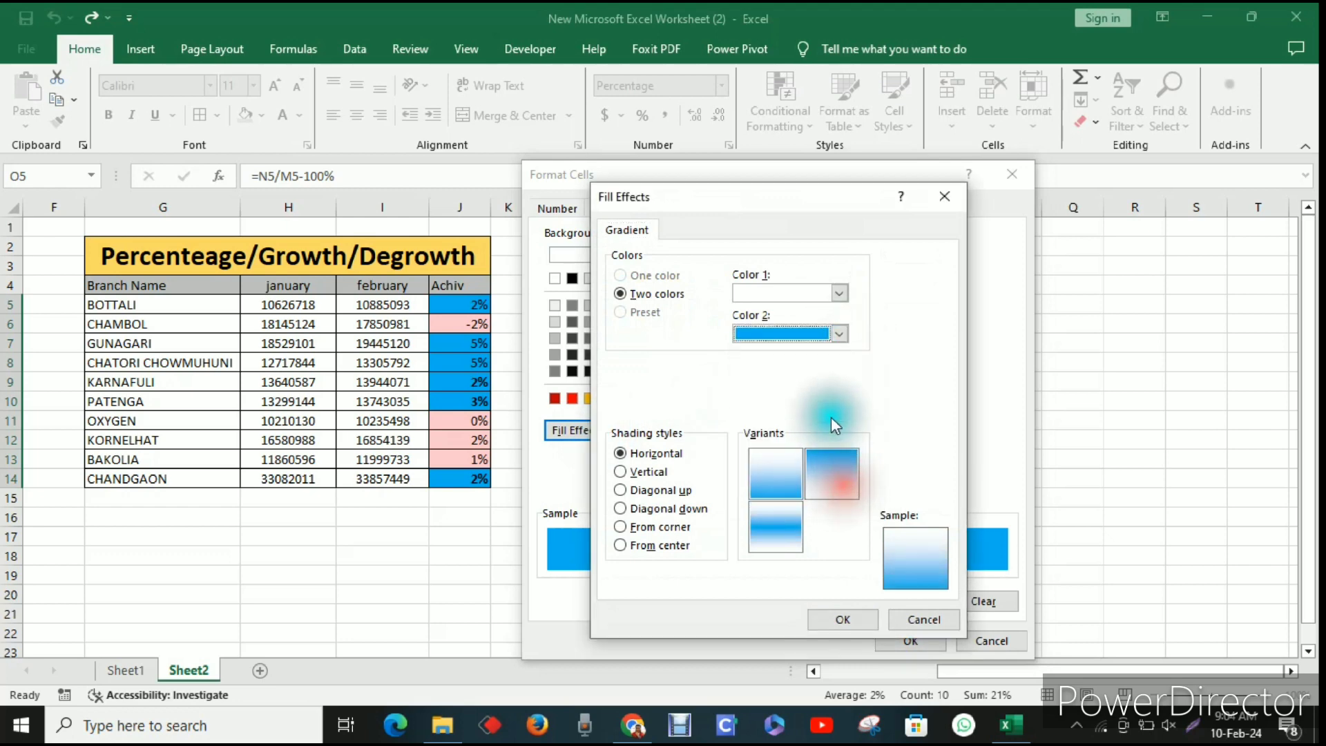
left_click(839, 293)
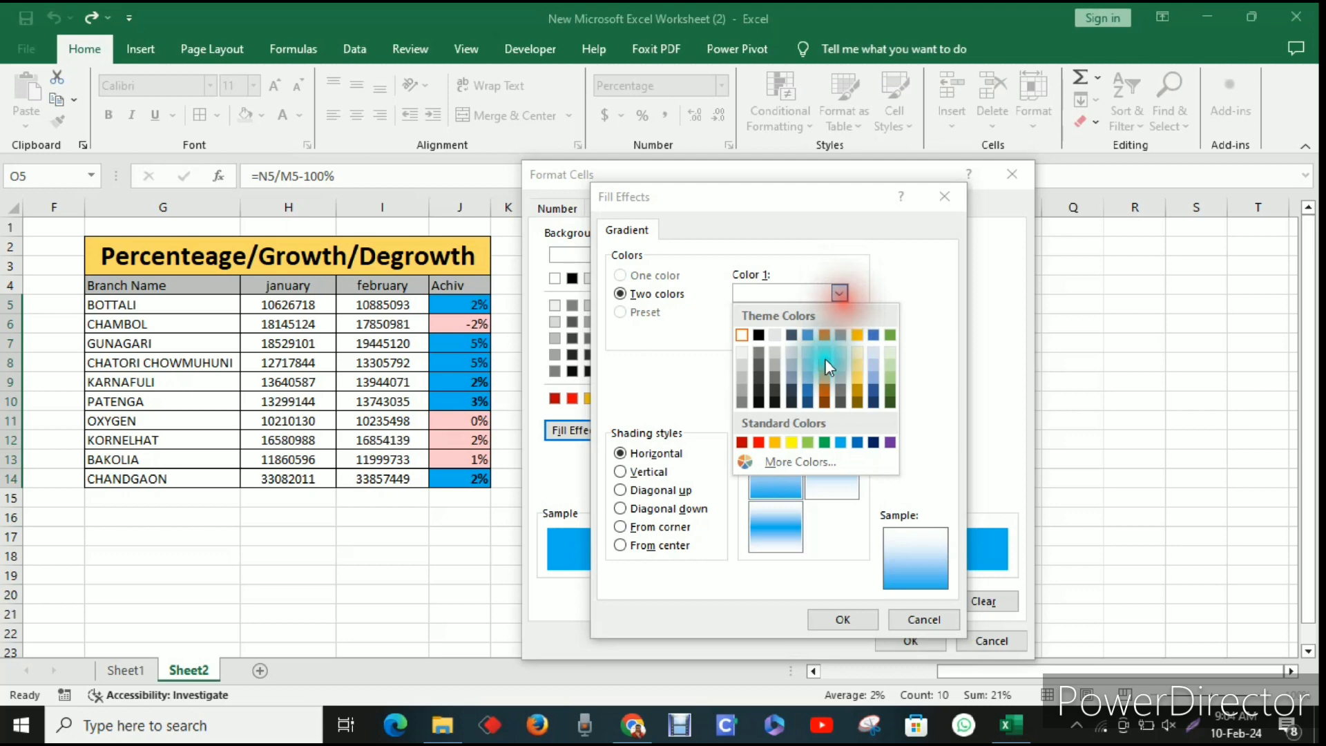
left_click(826, 442)
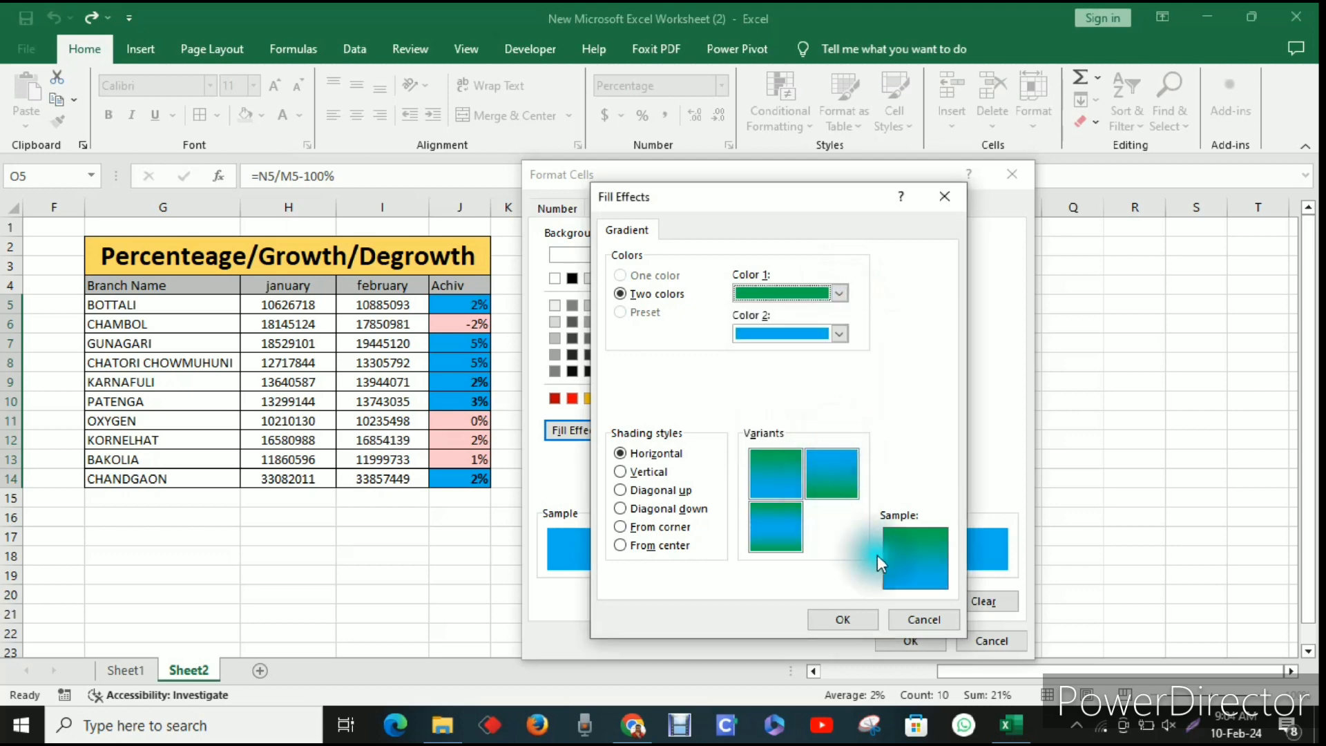
left_click(874, 620)
left_click(919, 639)
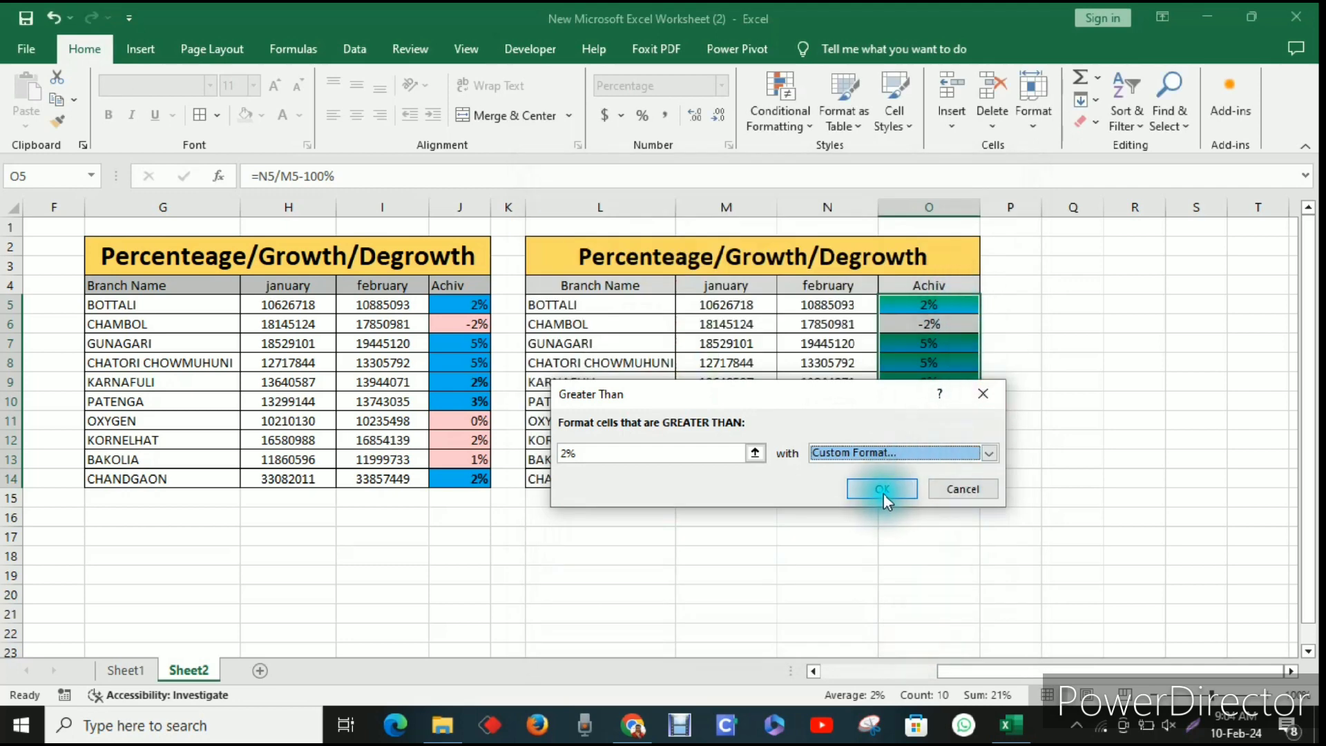
left_click(882, 489)
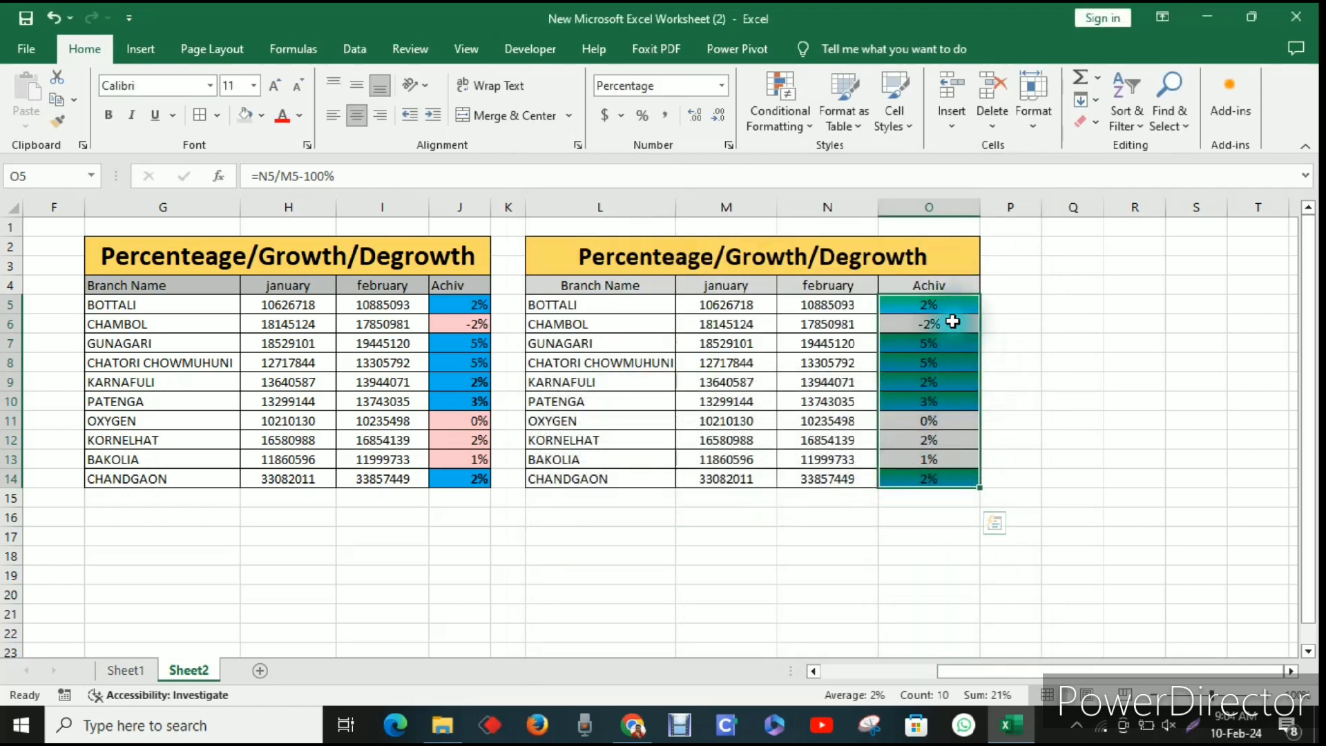
Start a Less Than conditional formatting rule for O5:O14 with the 2% threshold and a custom format.
left_click(781, 114)
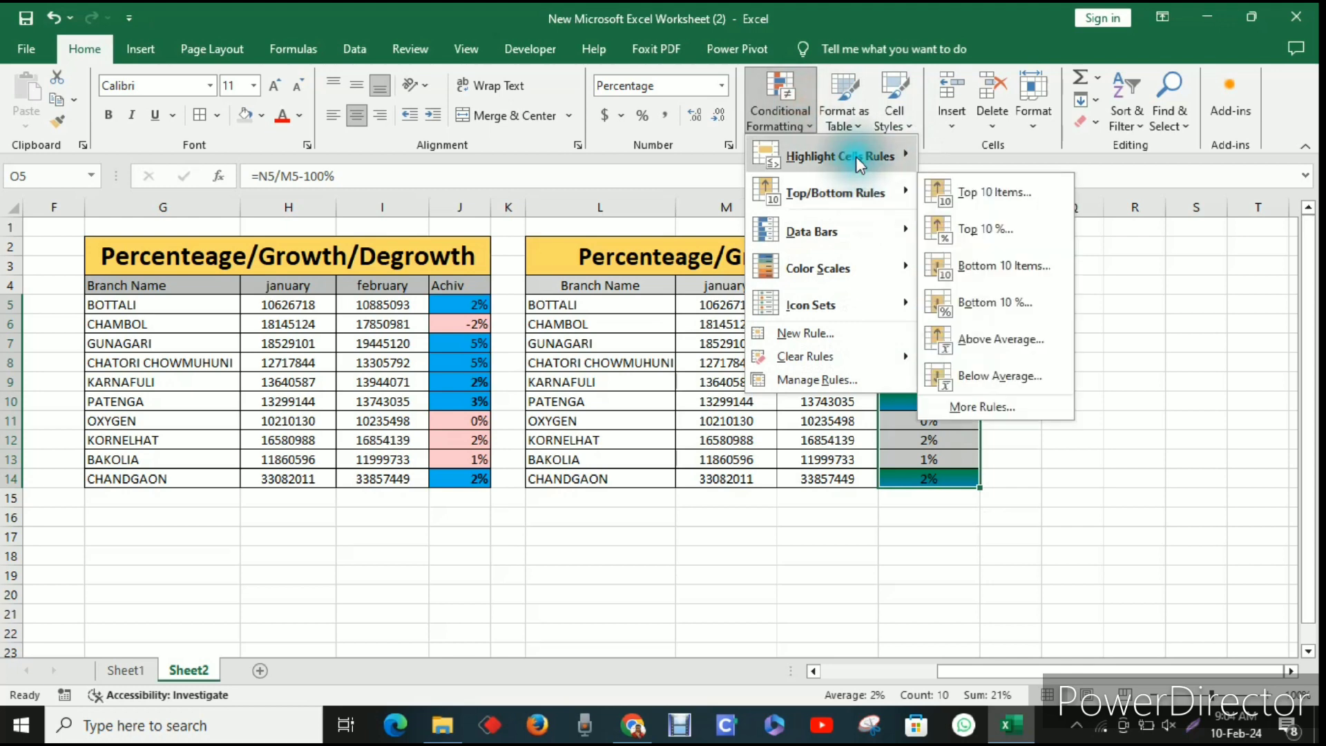
mouse_move(855, 156)
left_click(993, 197)
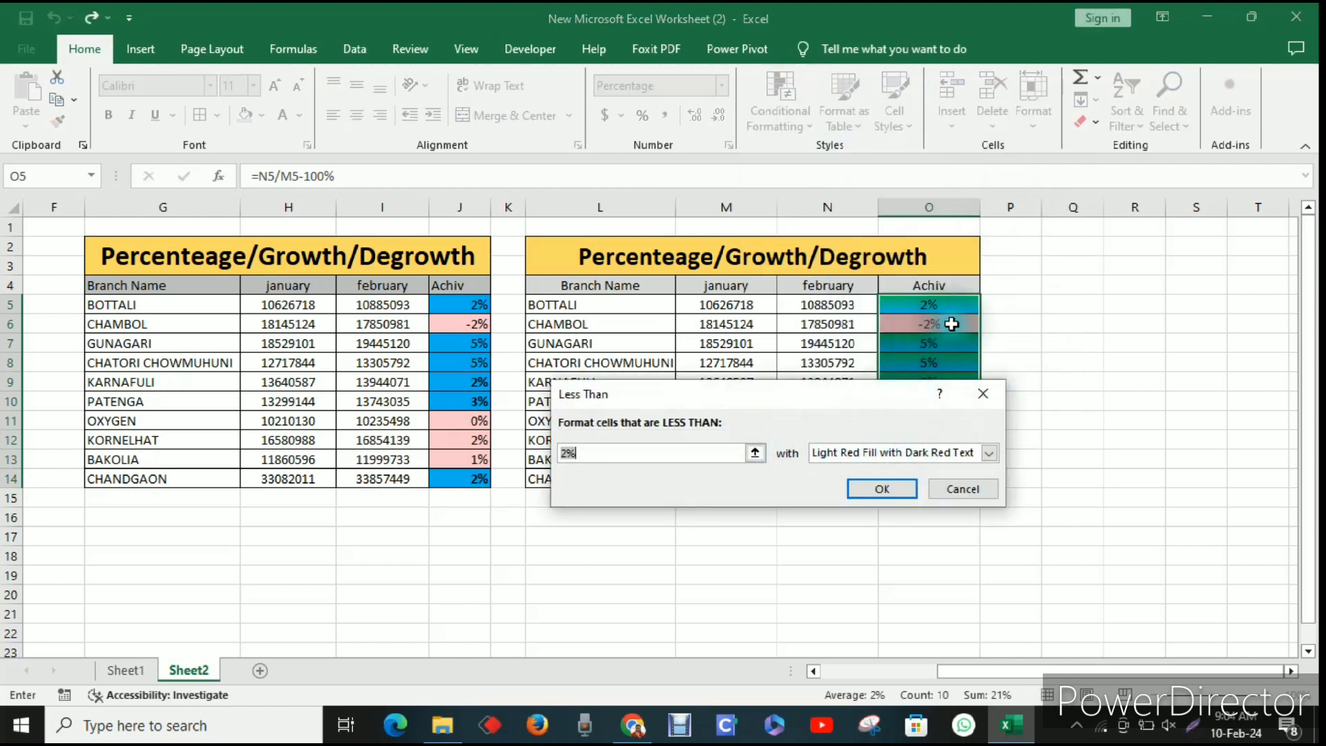
left_click(989, 453)
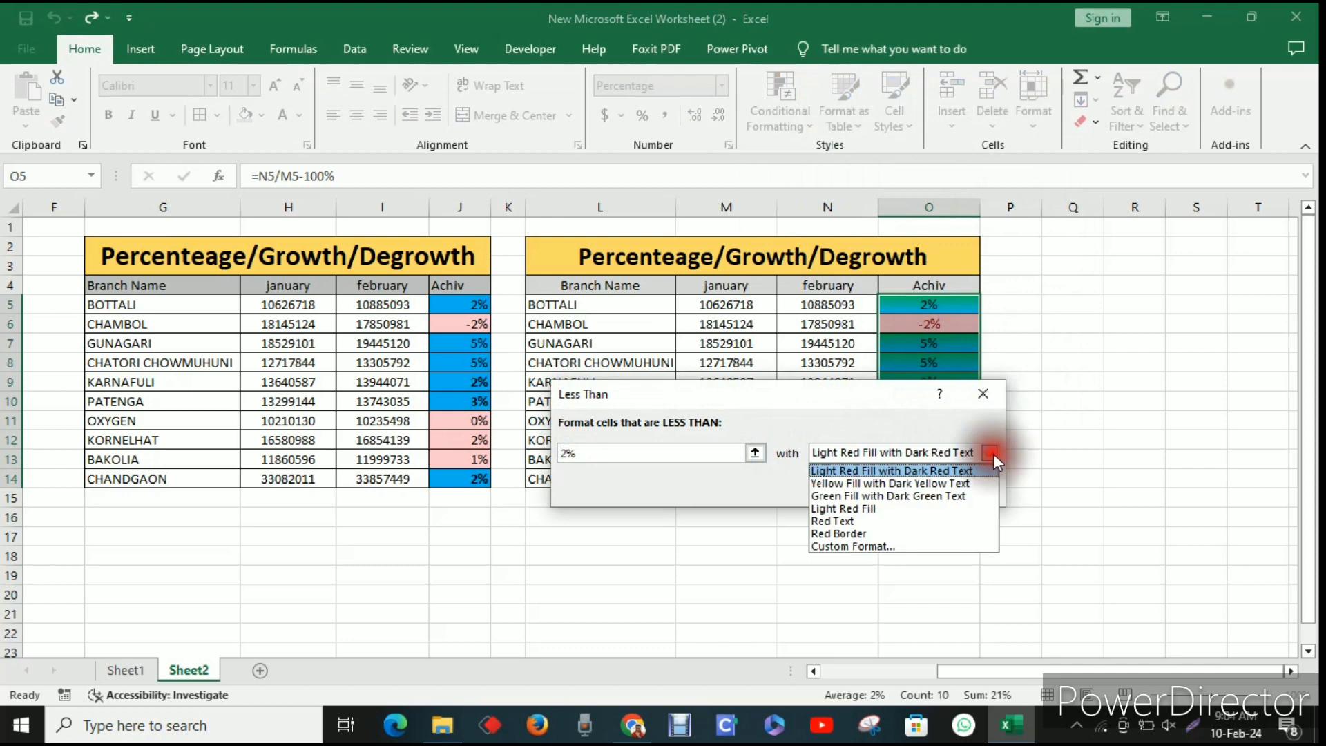
left_click(886, 546)
Set the font color of the Less Than rule's custom format to Automatic.
left_click(610, 206)
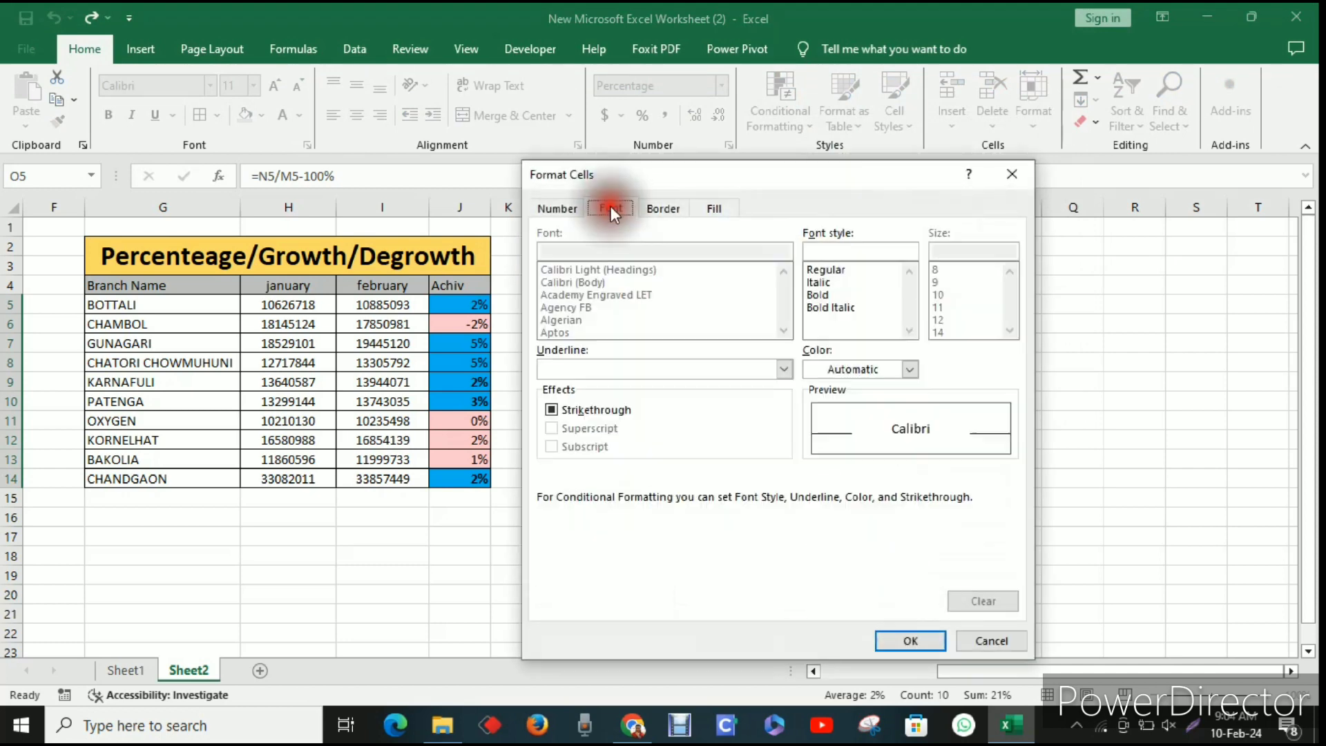
left_click(910, 369)
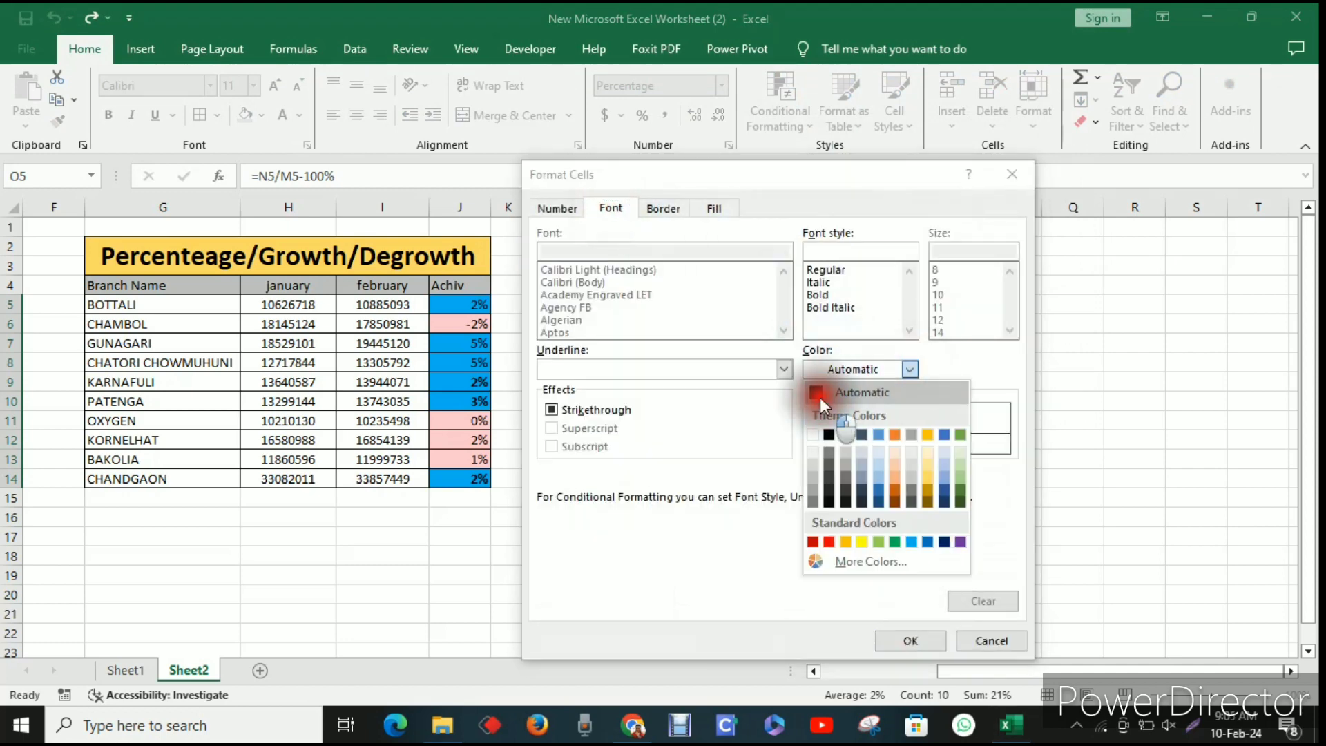
left_click(819, 395)
Give the Less Than format a horizontal two-color gradient from red to light orange and apply the rule to O5:O14.
left_click(716, 206)
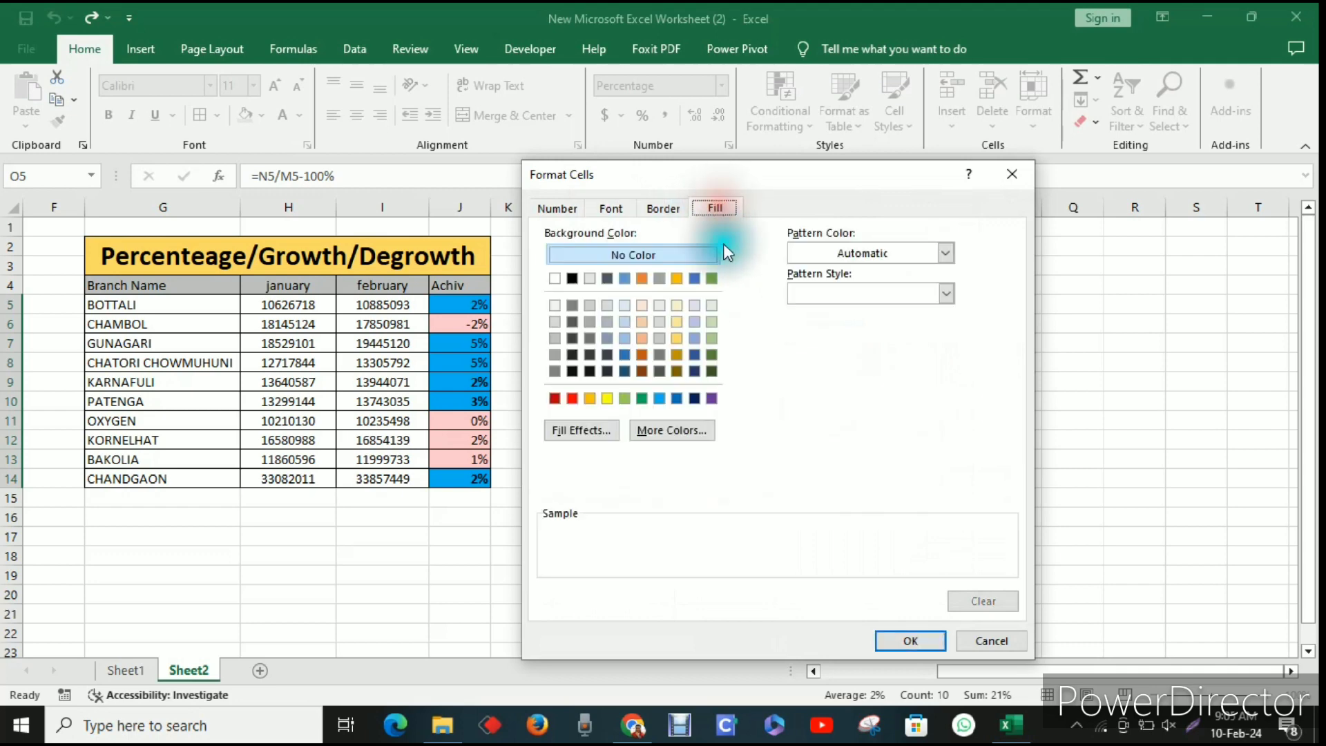
left_click(596, 430)
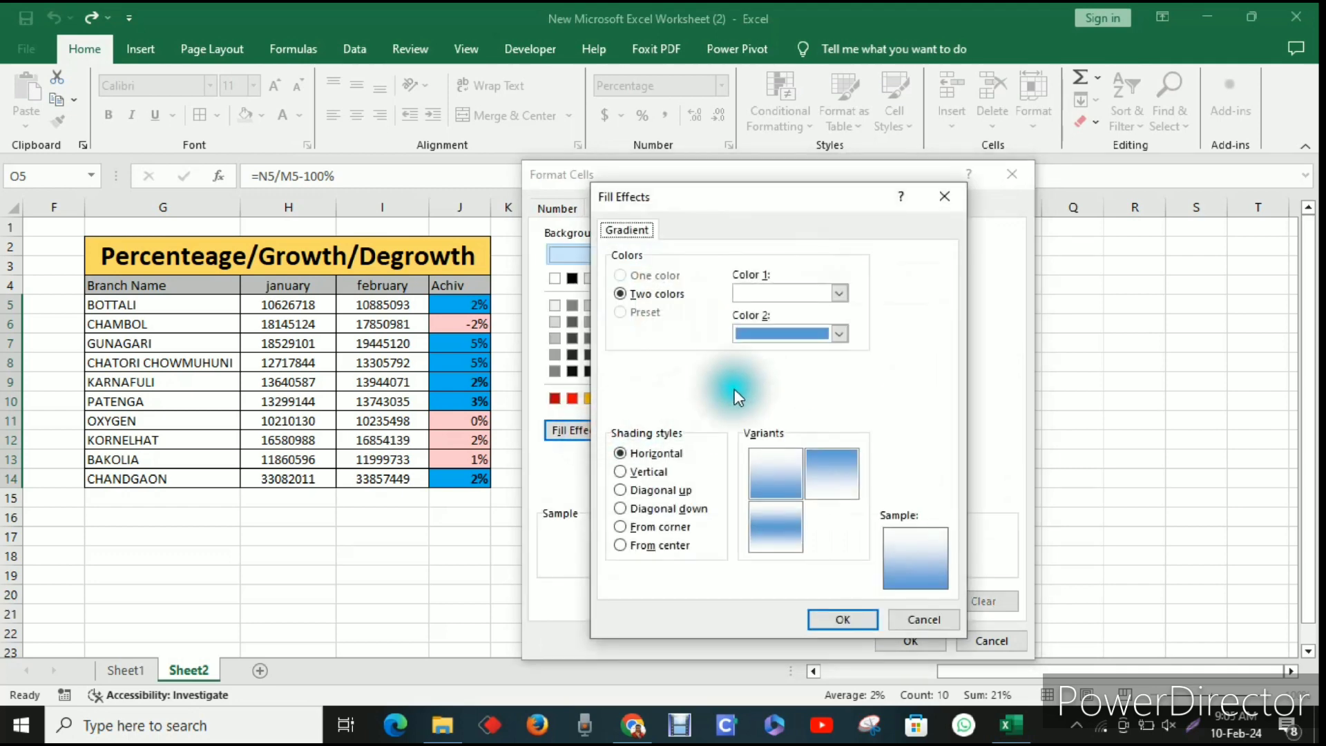
left_click(840, 294)
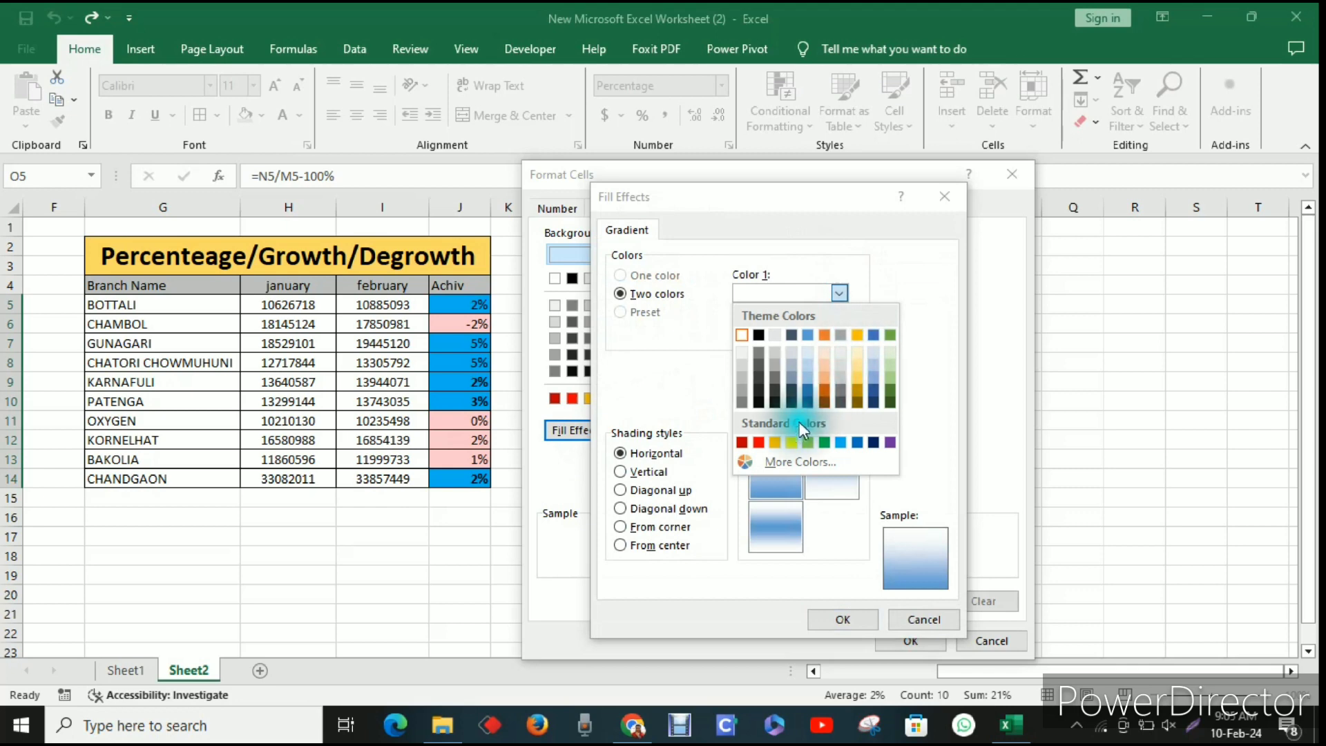
left_click(763, 442)
left_click(839, 333)
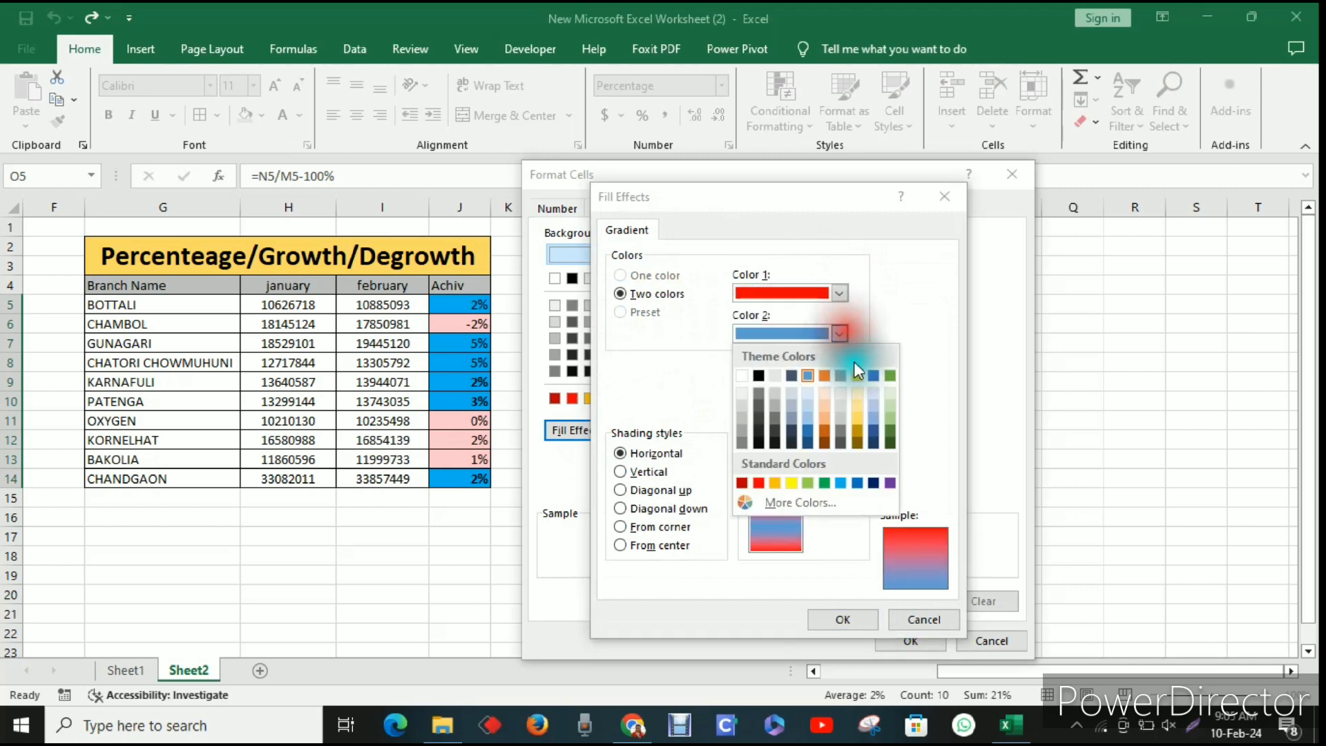
left_click(831, 417)
left_click(852, 619)
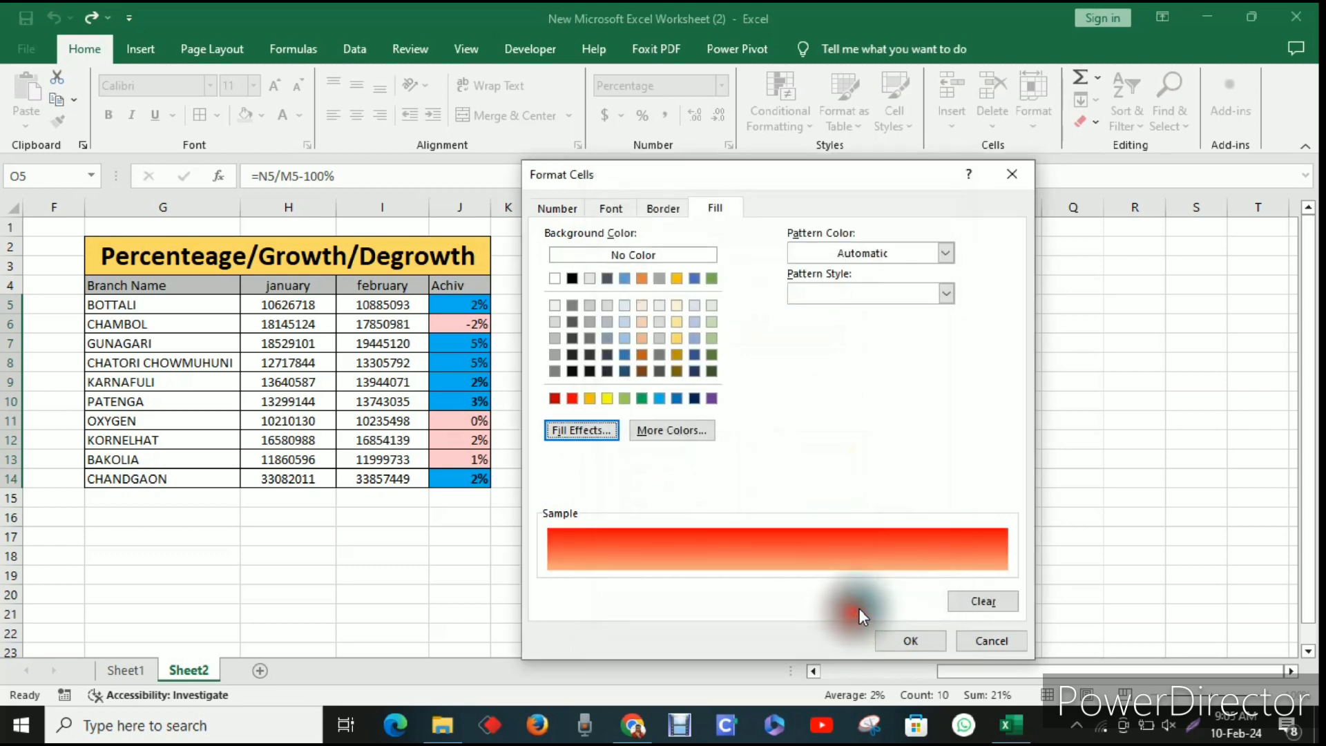
left_click(906, 637)
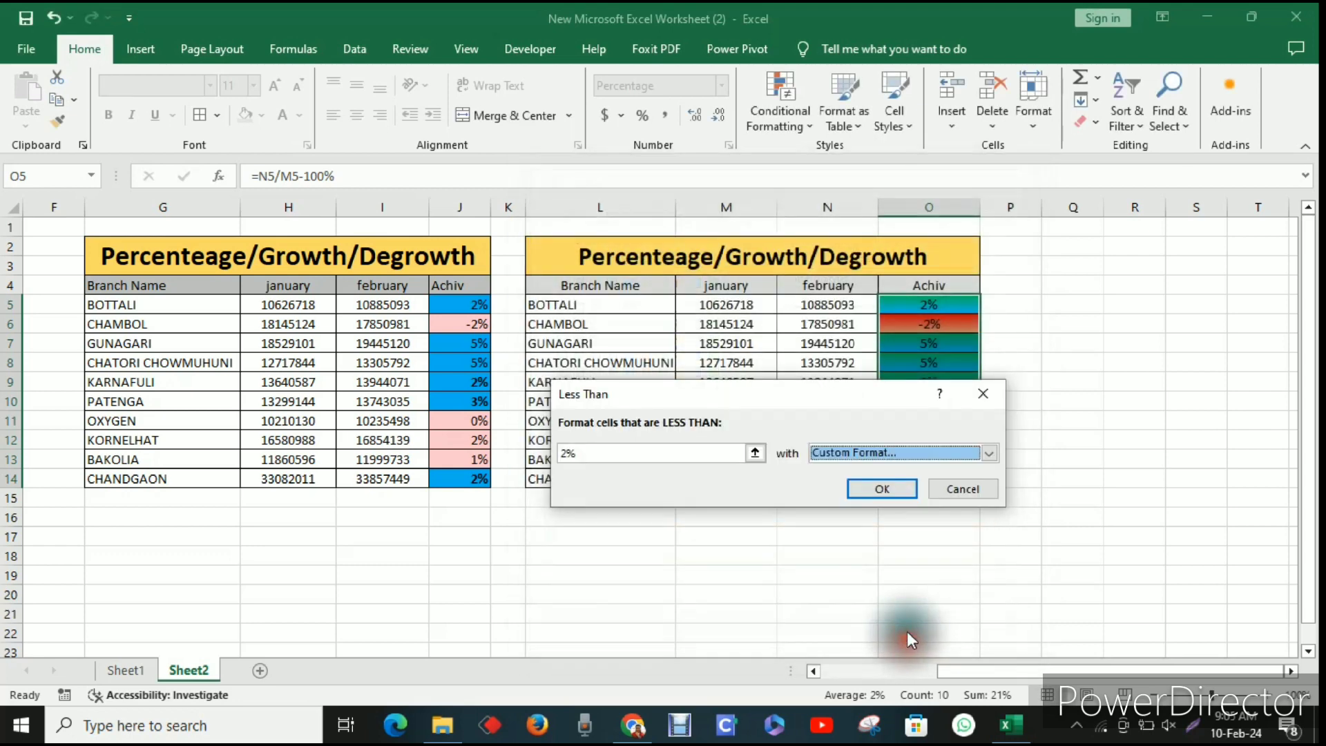
left_click(893, 490)
left_click(1016, 477)
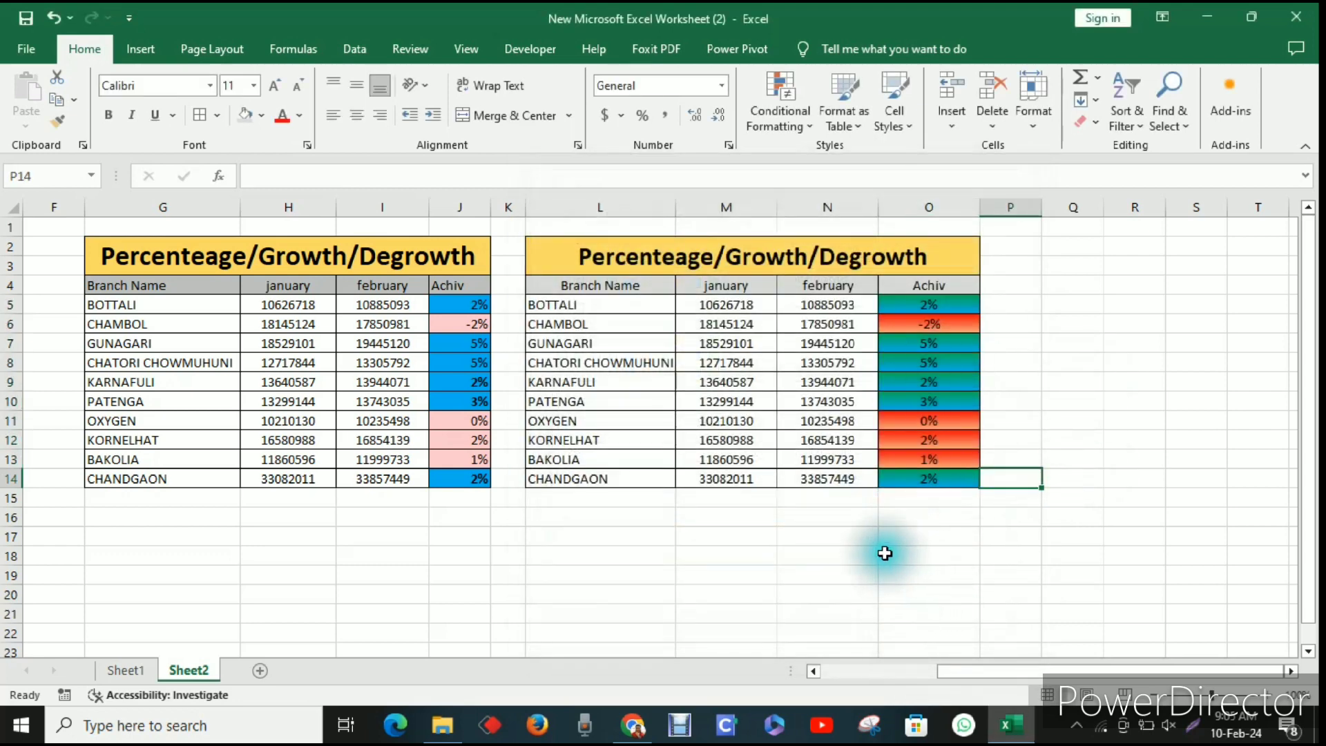
left_click(1056, 453)
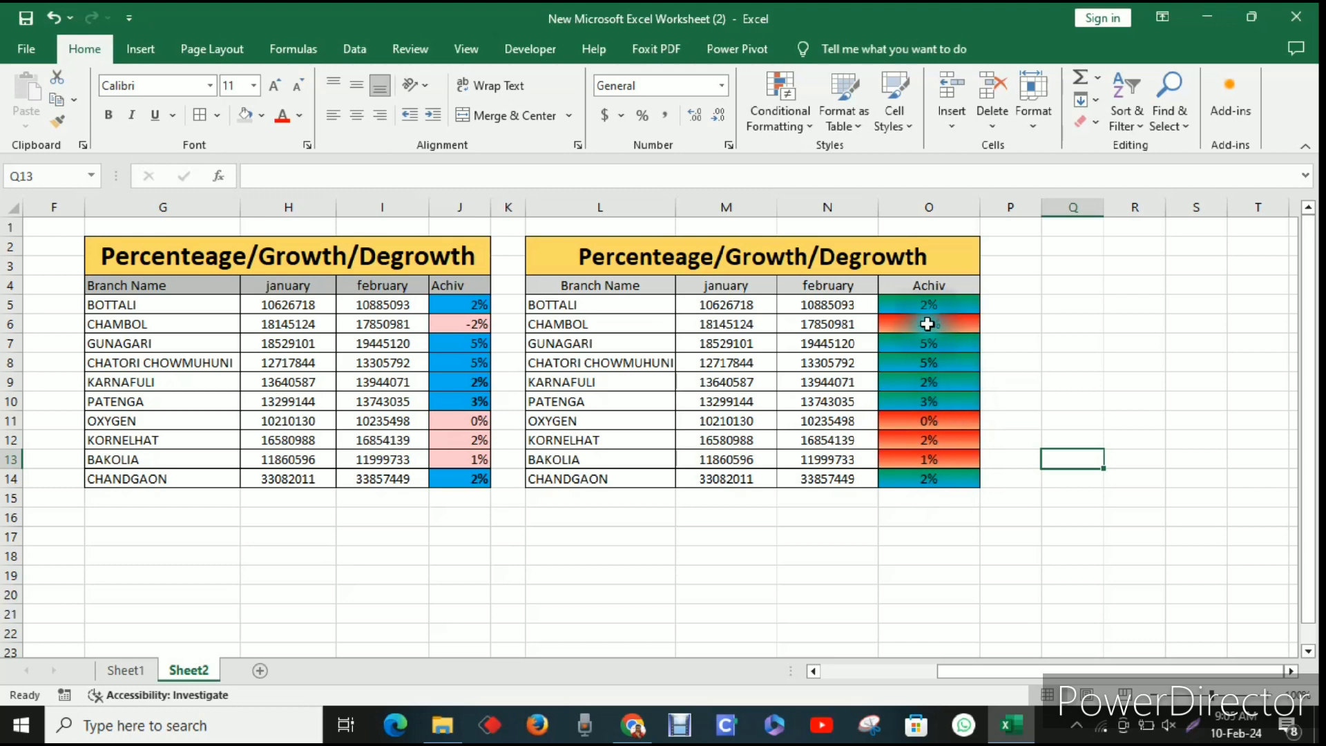
Select the header cells L4:O4 of the new table and open the conditional formatting options for them.
left_click_drag(606, 286, 932, 283)
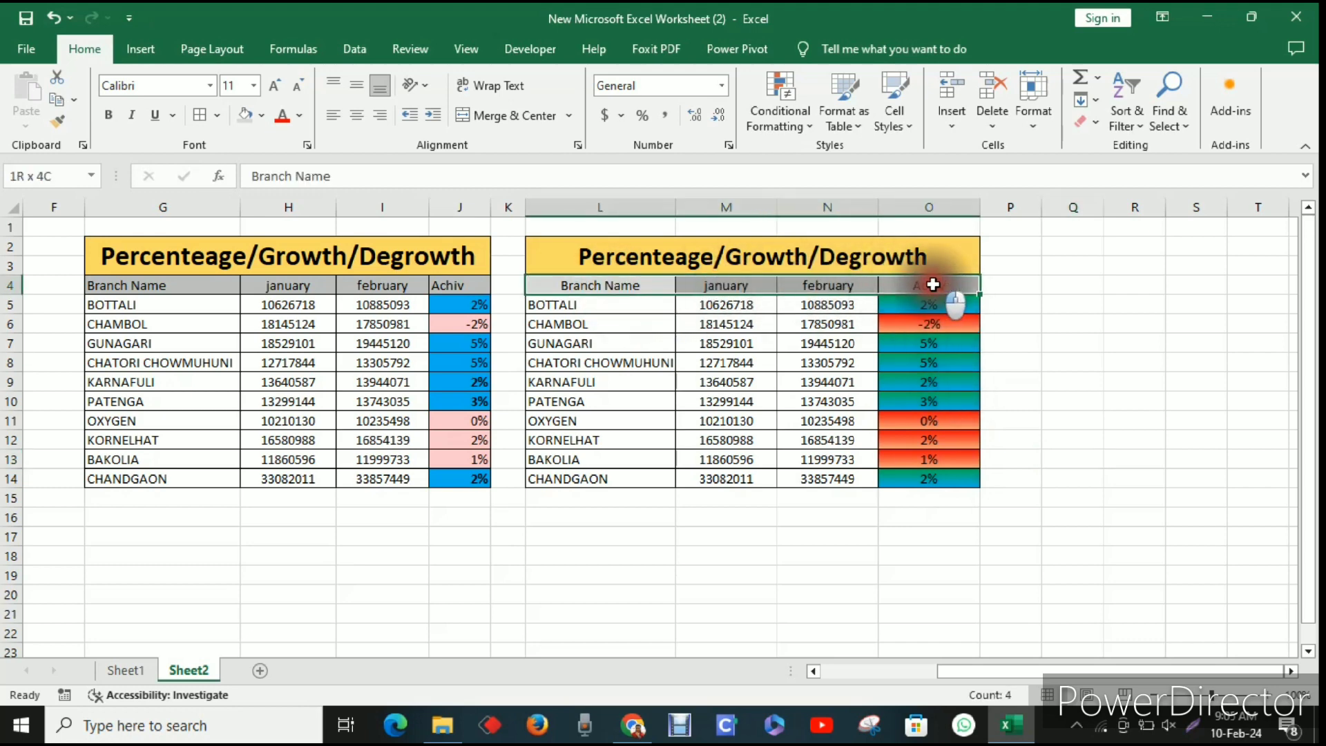
left_click(777, 123)
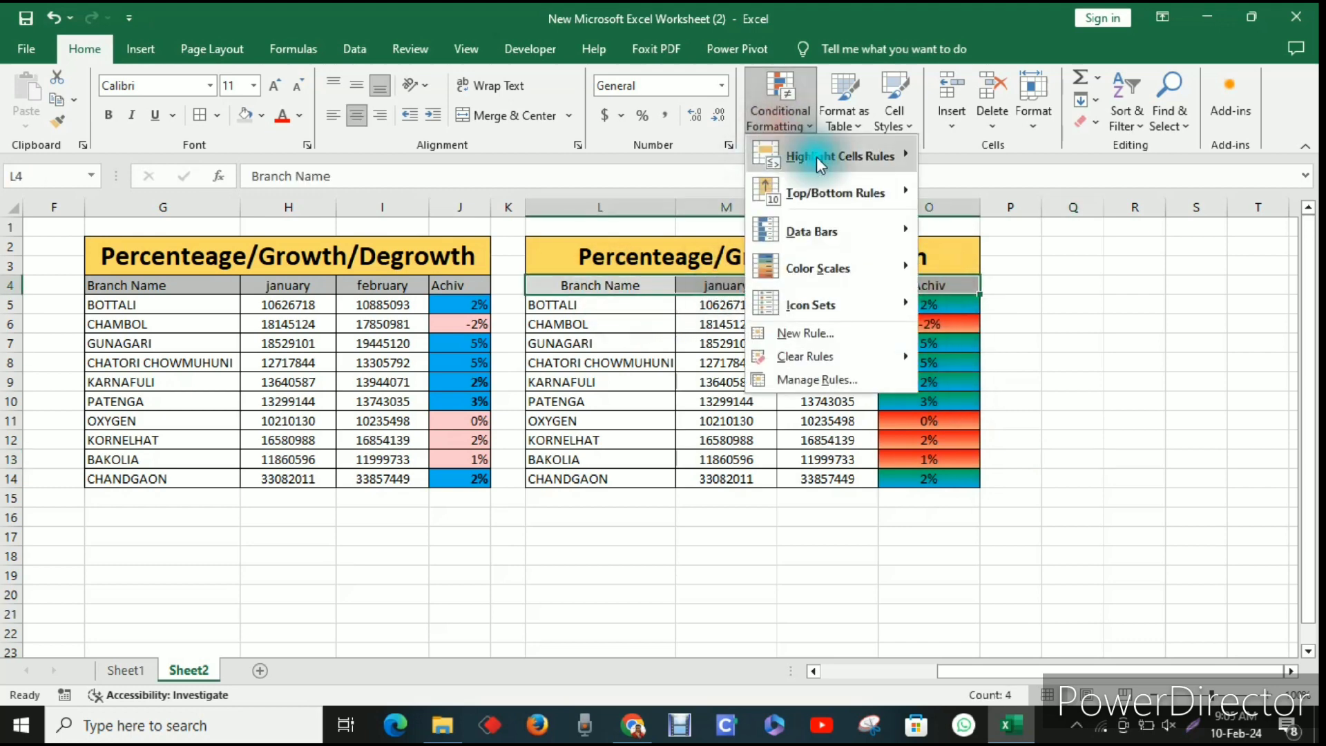